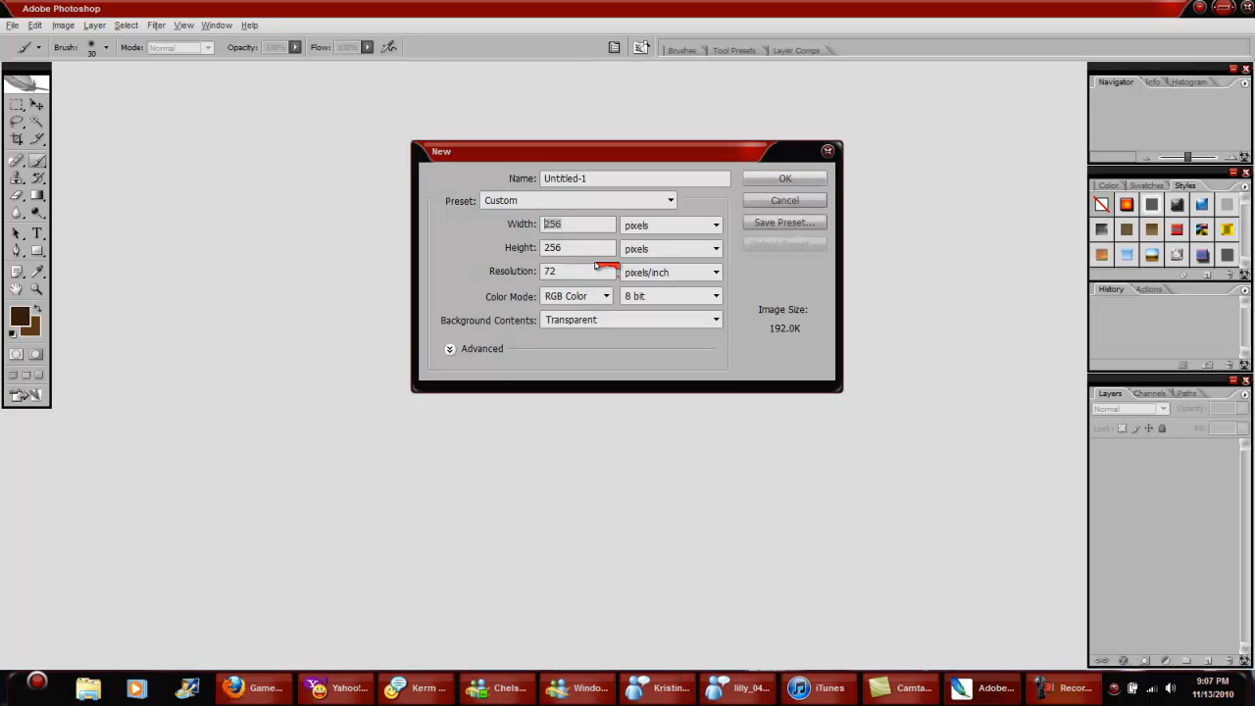
Step: Create a 256 by 256 pixel transparent document and fill its layer with dark brown 2c1b08
left_click(799, 179)
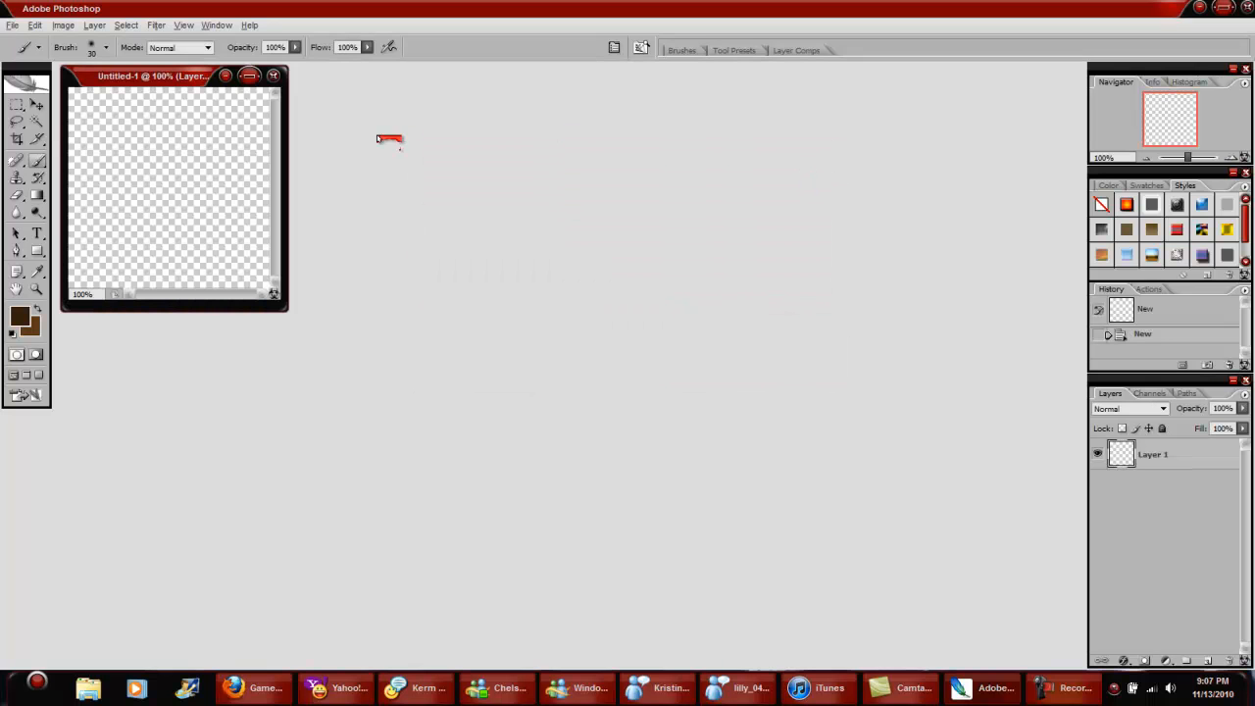
left_click_drag(286, 312, 428, 415)
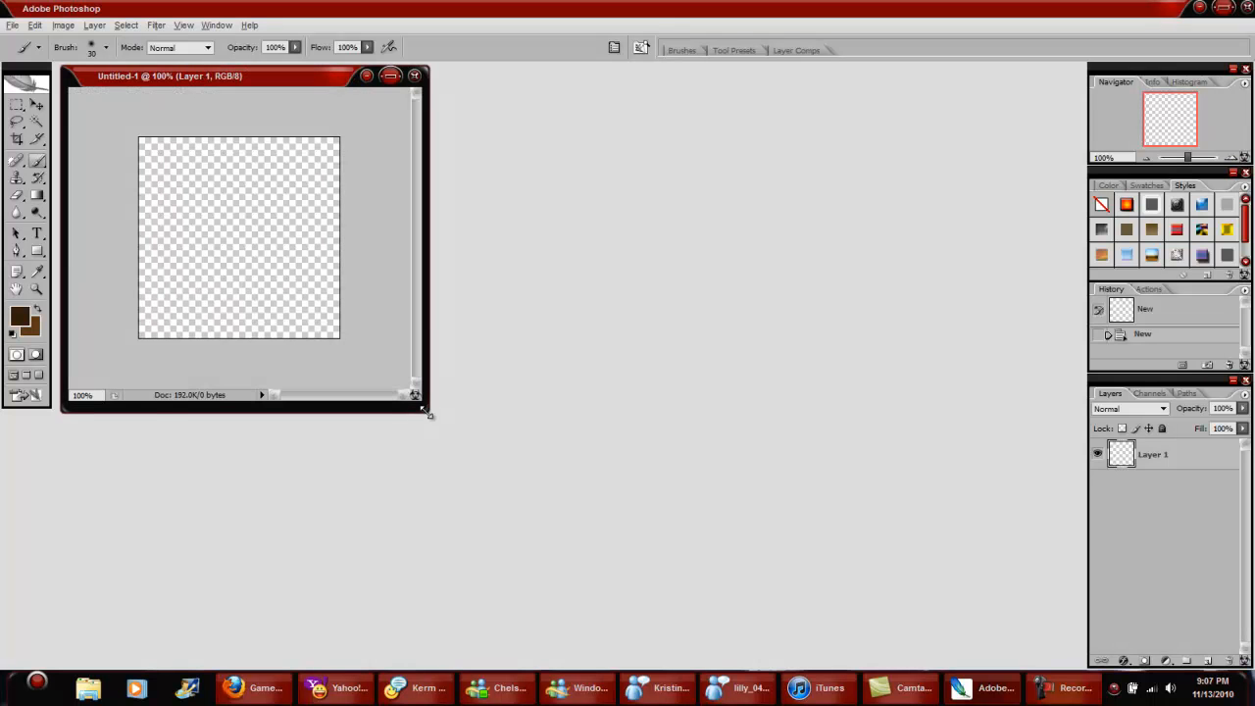
left_click(18, 314)
left_click_drag(597, 333, 596, 341)
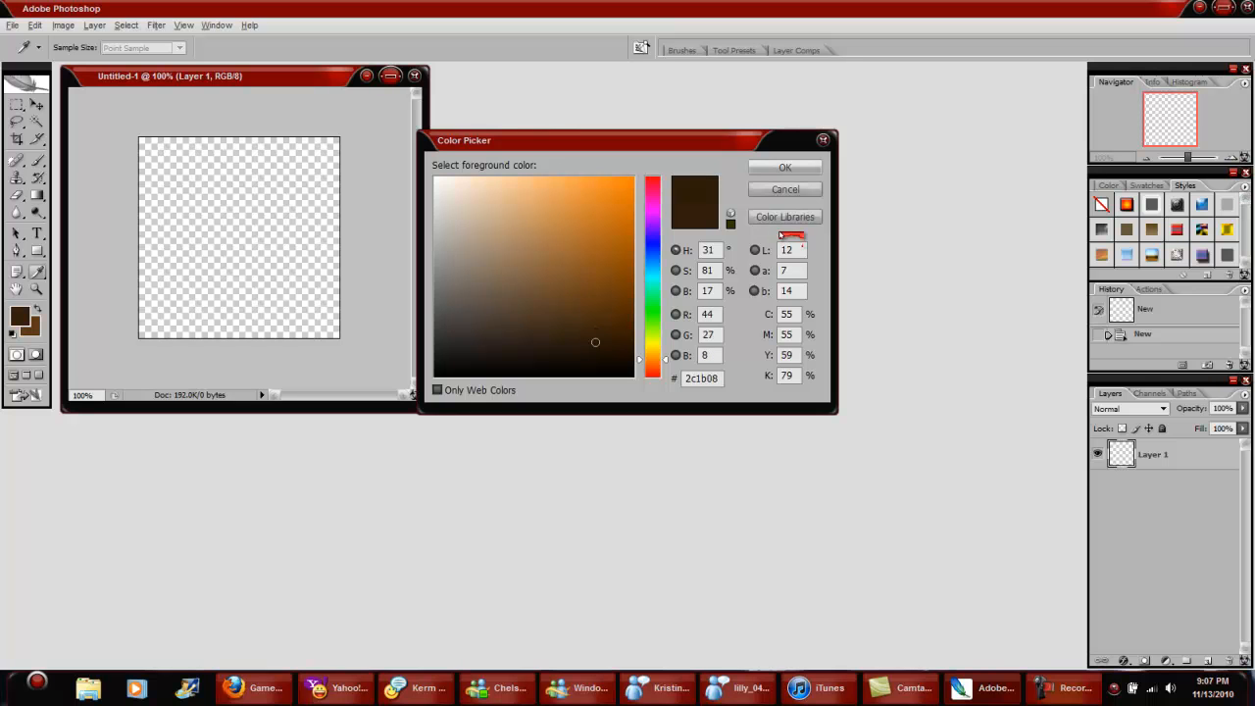
left_click(785, 167)
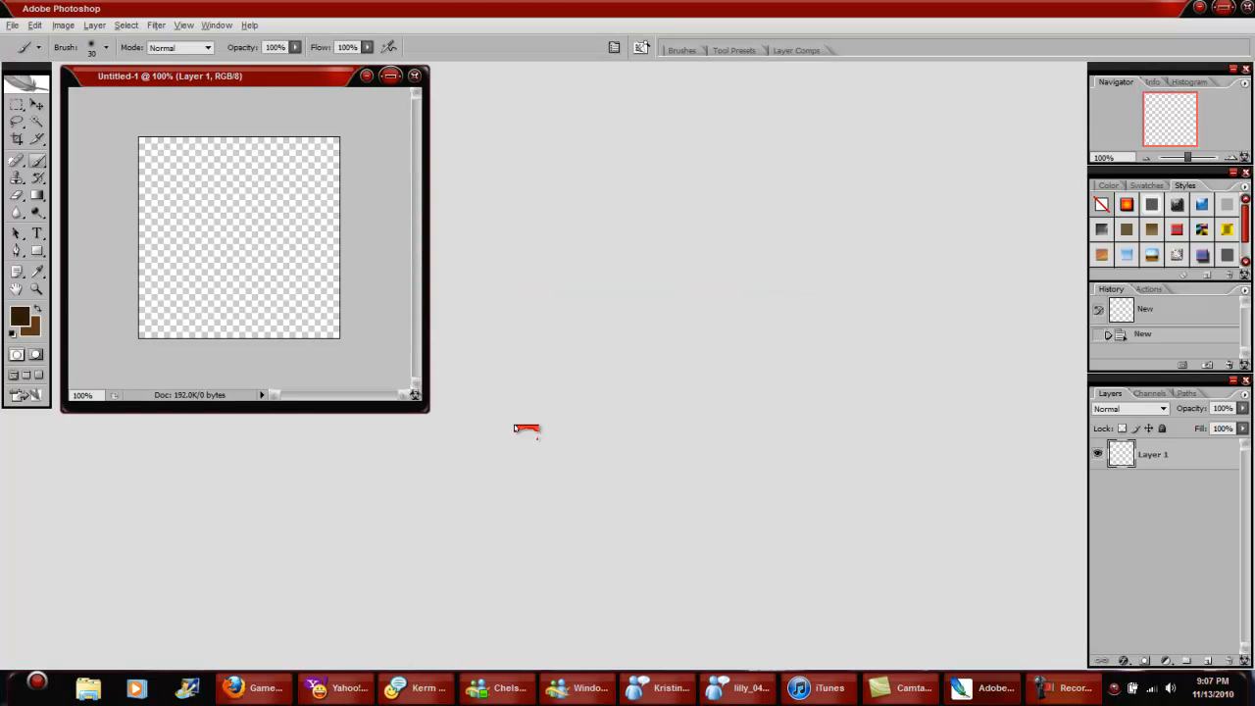
key("alt+BackSpace")
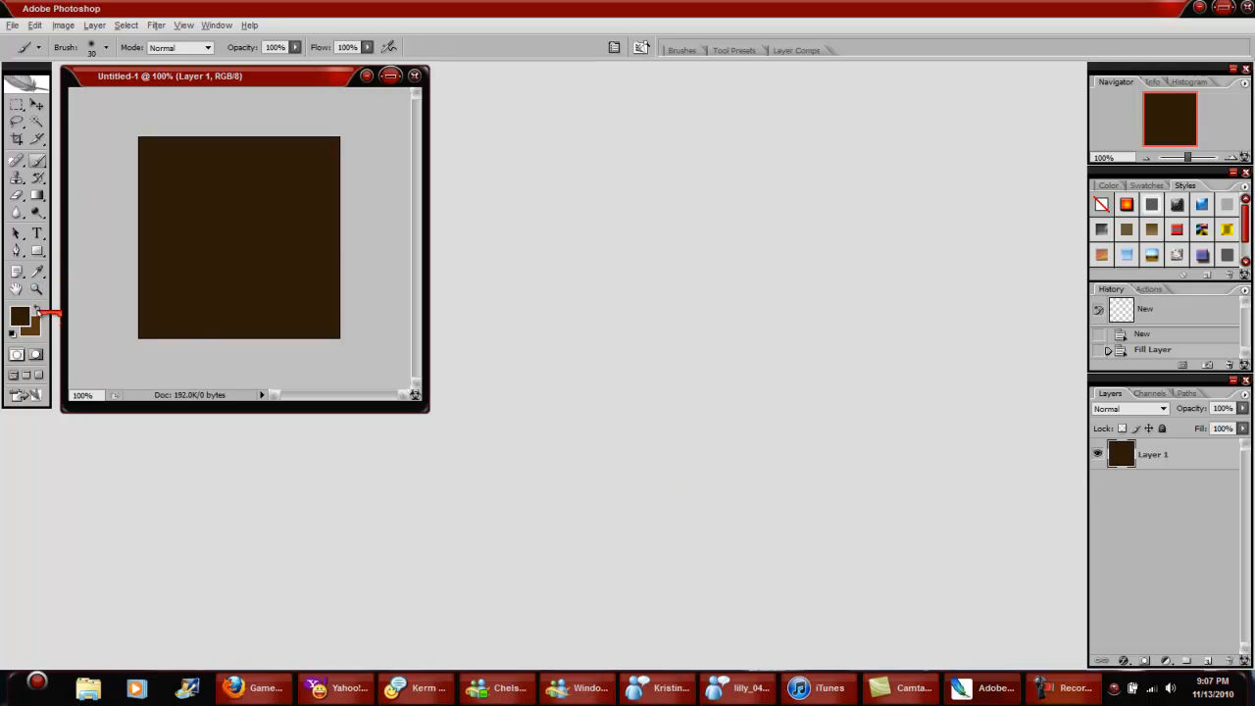
Step: Set the foreground colour to medium brown 754d22 and paint wavy horizontal streaks across the dark canvas
left_click(24, 313)
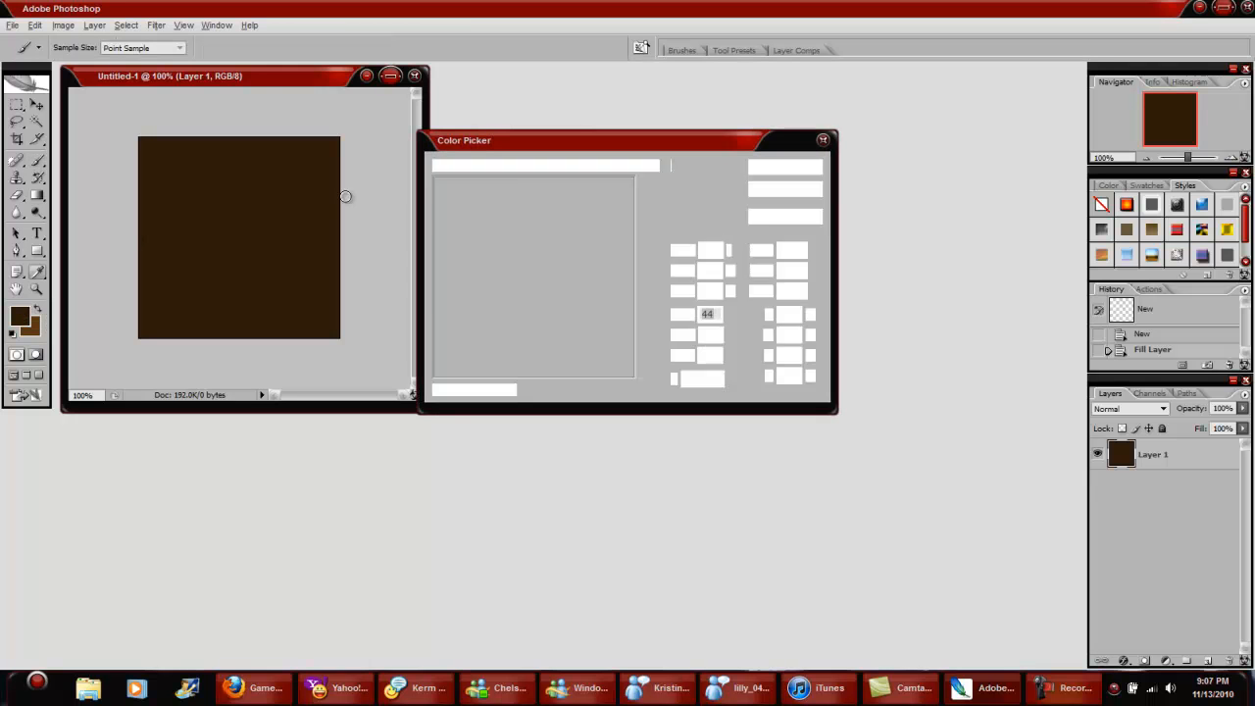
left_click_drag(590, 309, 576, 286)
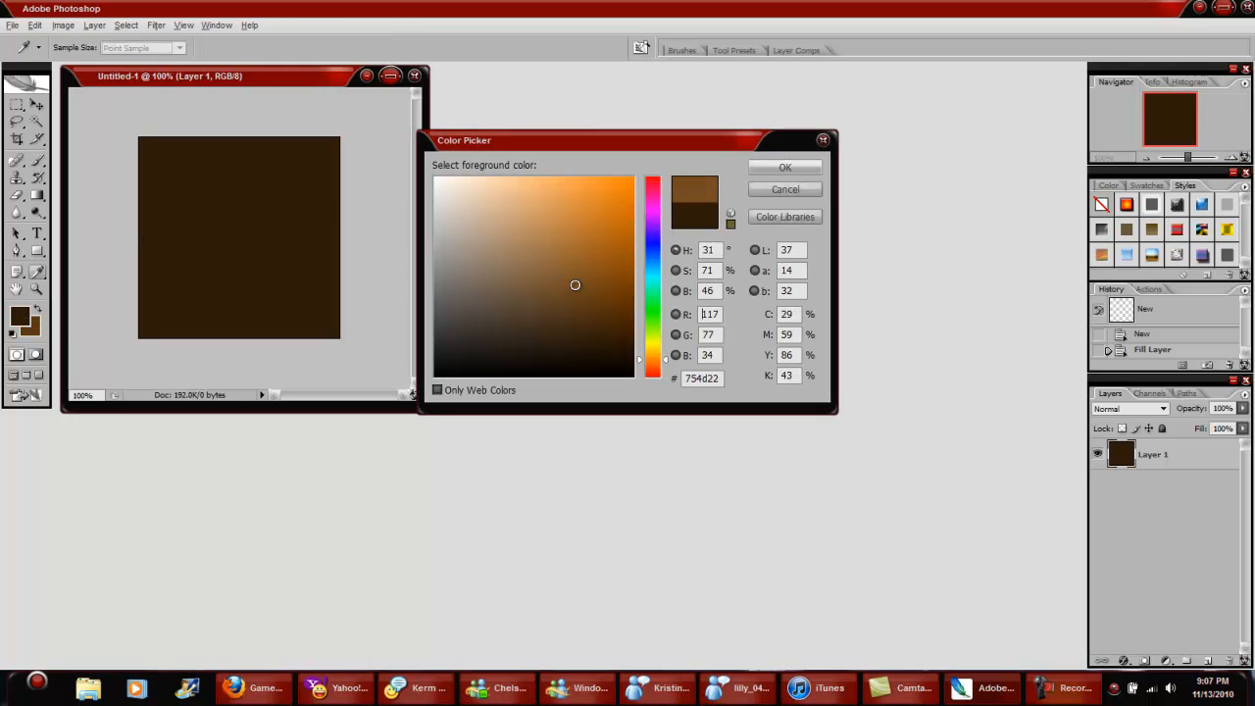
left_click(784, 167)
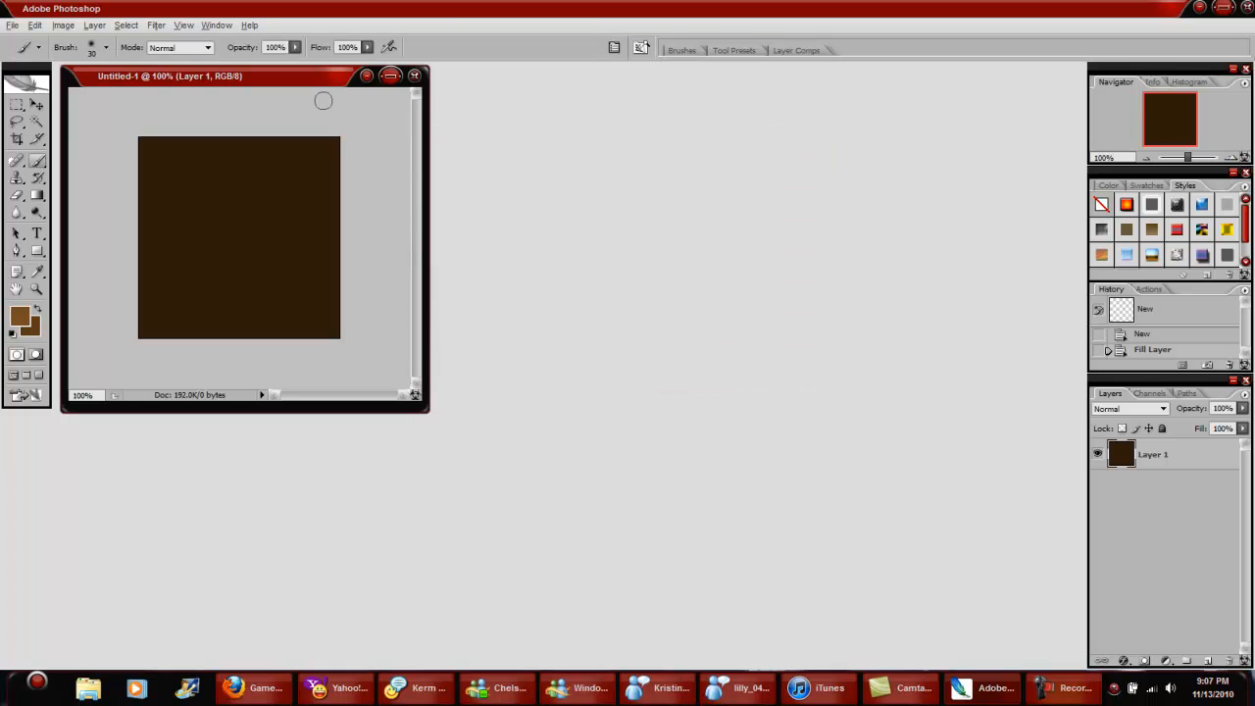
mouse_move(112, 169)
left_mouse_down()
mouse_move(401, 191)
mouse_move(74, 238)
mouse_move(386, 264)
mouse_move(59, 309)
left_mouse_up()
mouse_move(288, 318)
left_mouse_down()
mouse_move(356, 347)
mouse_move(8, 328)
mouse_move(370, 257)
left_mouse_up()
Step: Try painting dark brown 33200b strokes over the lighter streaks, and undo them
left_click(21, 322)
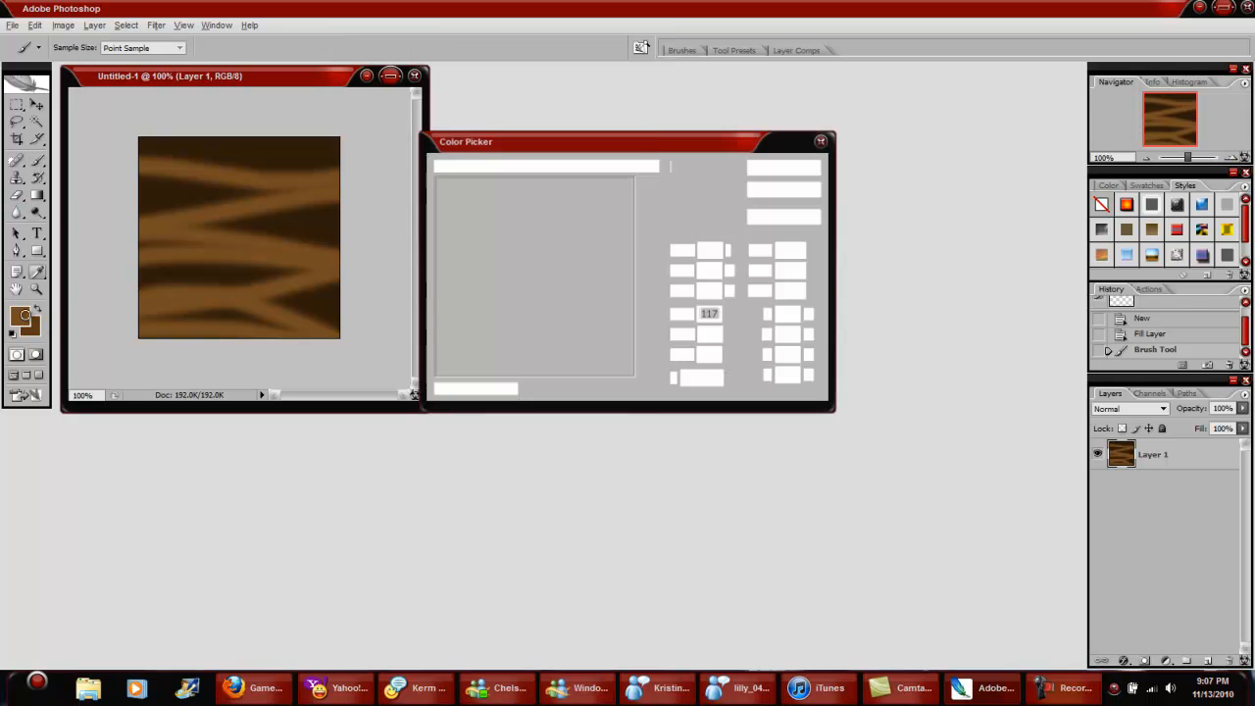
left_click_drag(578, 294, 589, 336)
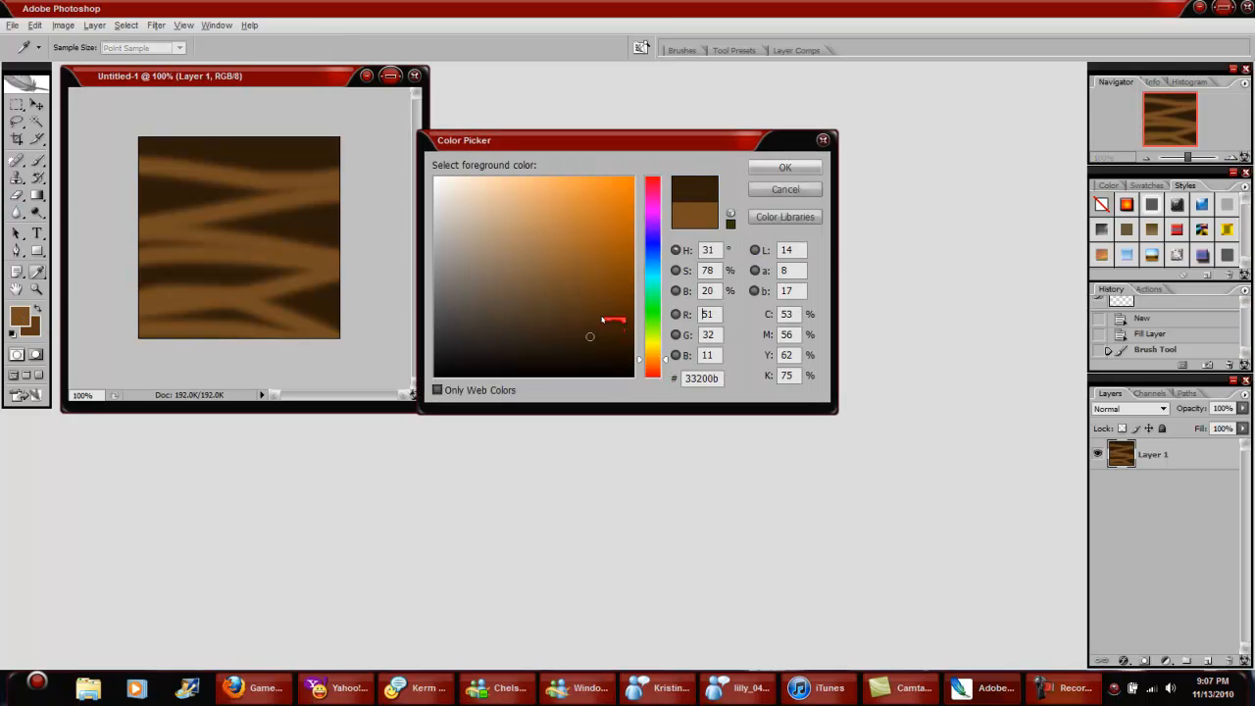
left_click(757, 174)
mouse_move(126, 187)
left_mouse_down()
mouse_move(366, 175)
mouse_move(99, 185)
mouse_move(370, 213)
mouse_move(76, 252)
left_mouse_up()
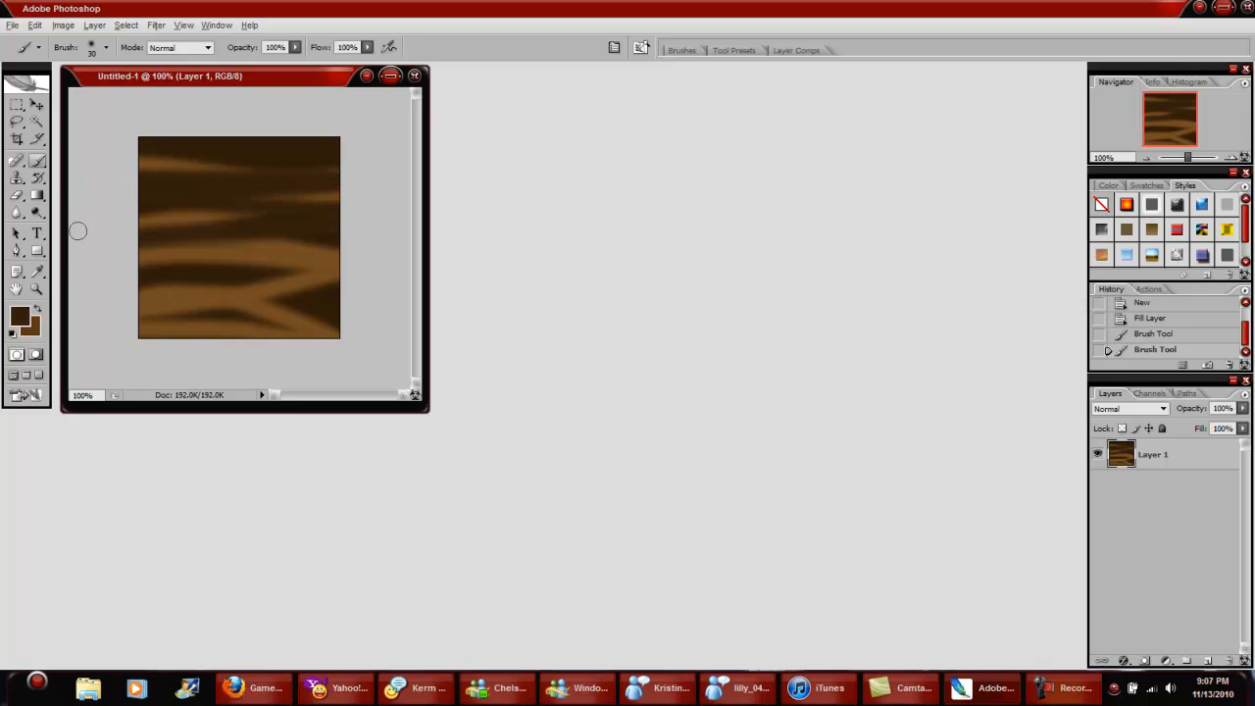
key("ctrl+z")
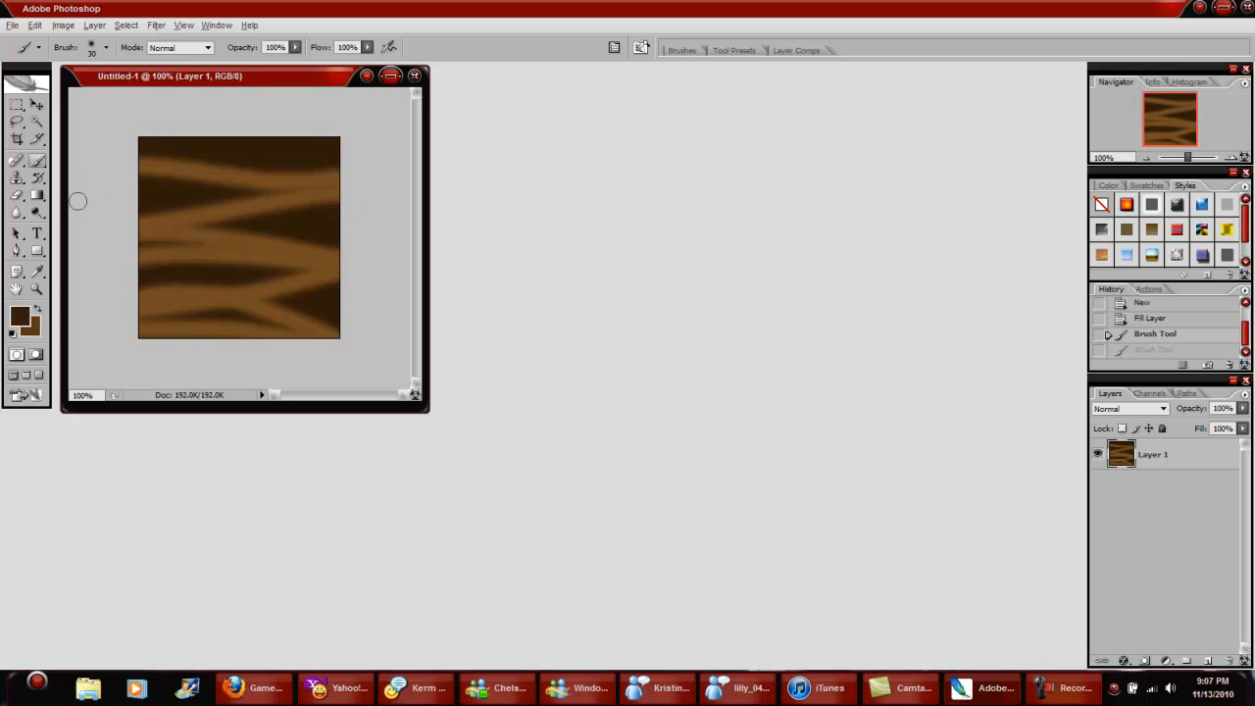
Step: Choose a very dark brown foreground colour and paint uneven horizontal streaks over the lighter brown bands
left_click(19, 314)
left_click_drag(578, 350, 580, 353)
left_click(784, 168)
mouse_move(108, 193)
left_mouse_down()
mouse_move(382, 194)
mouse_move(326, 256)
mouse_move(391, 256)
mouse_move(123, 256)
mouse_move(305, 295)
mouse_move(363, 292)
mouse_move(111, 324)
left_mouse_up()
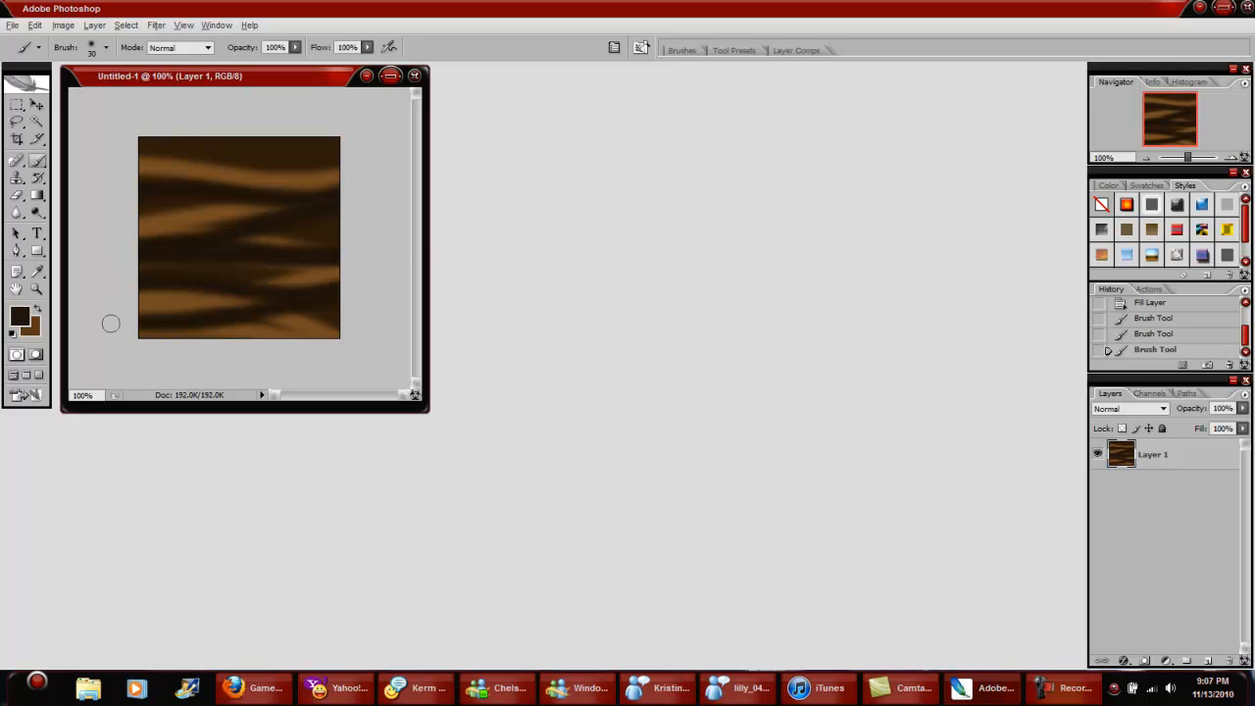
Step: Apply the Add Noise filter to the streaked layer with amount 16.51%, Gaussian distribution and Monochromatic enabled
left_click(159, 27)
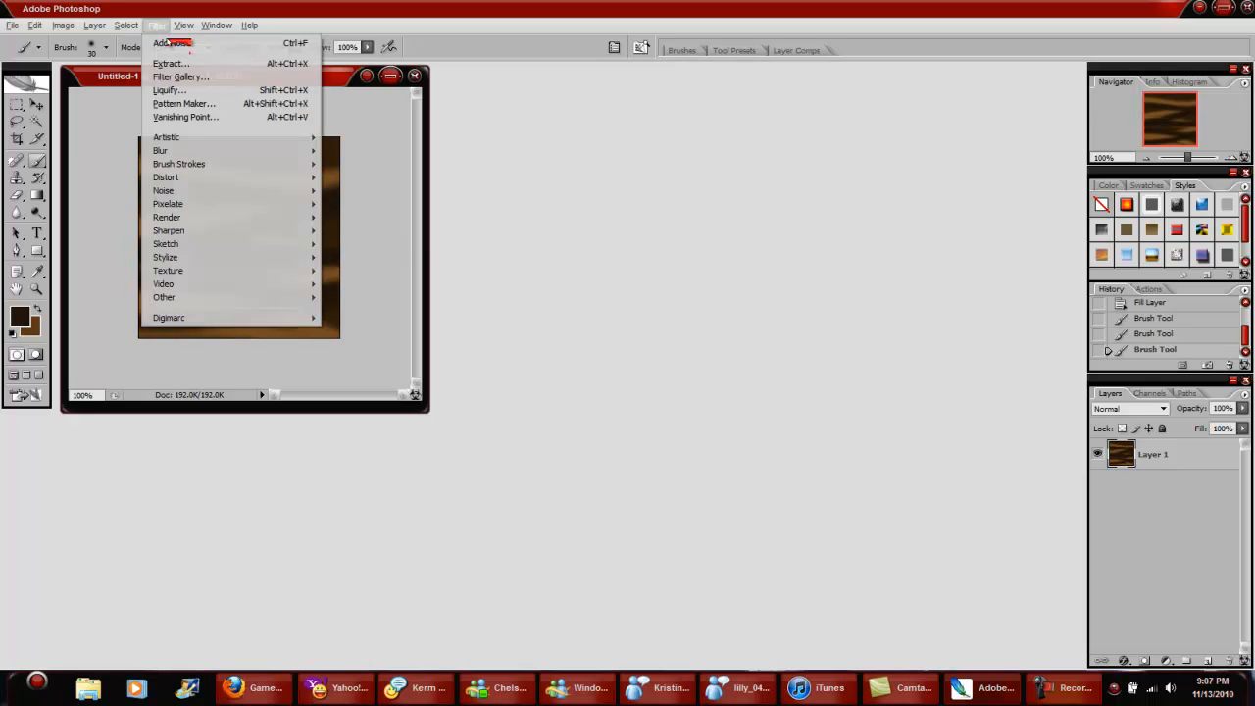
mouse_move(229, 191)
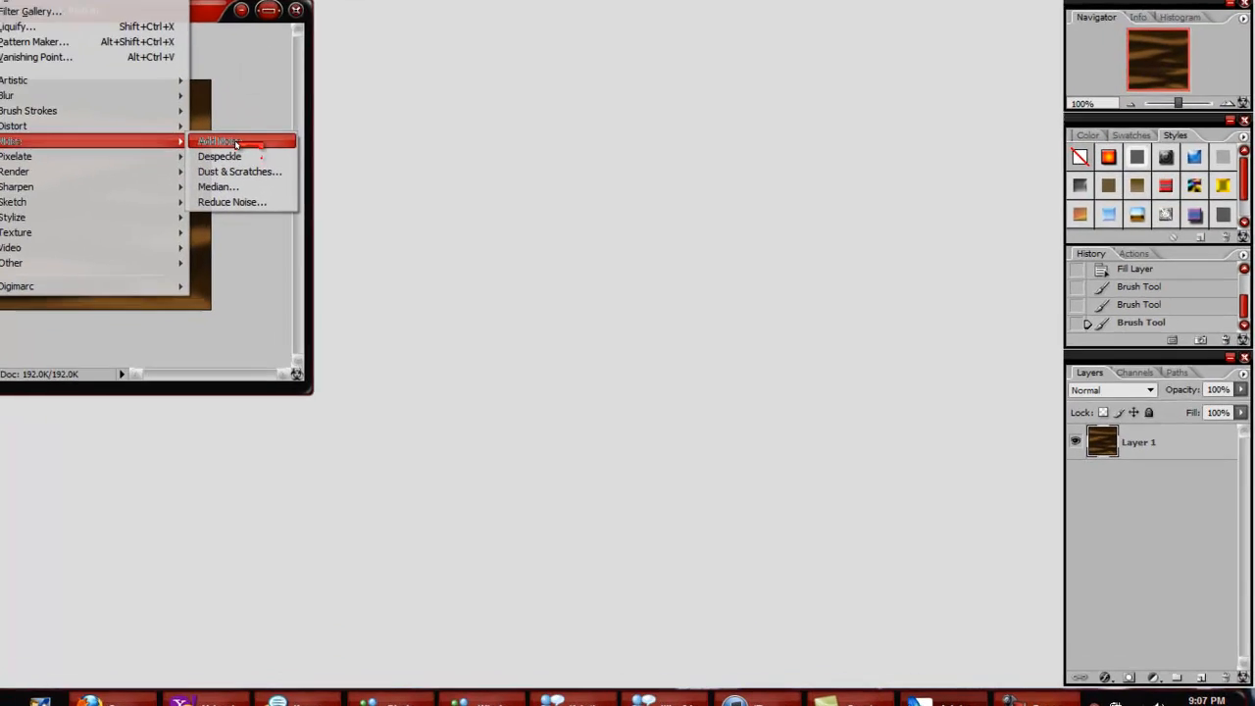
left_click(236, 144)
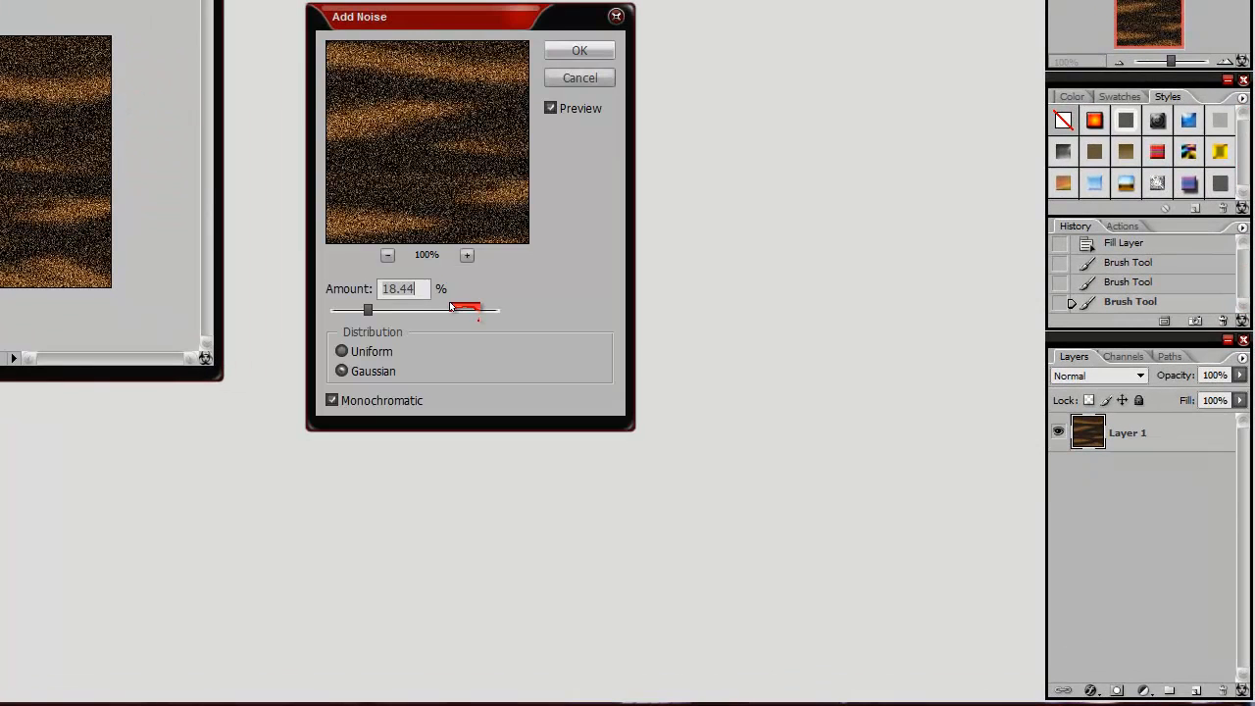
mouse_move(371, 312)
left_mouse_down()
mouse_move(400, 309)
mouse_move(353, 309)
mouse_move(364, 311)
left_mouse_up()
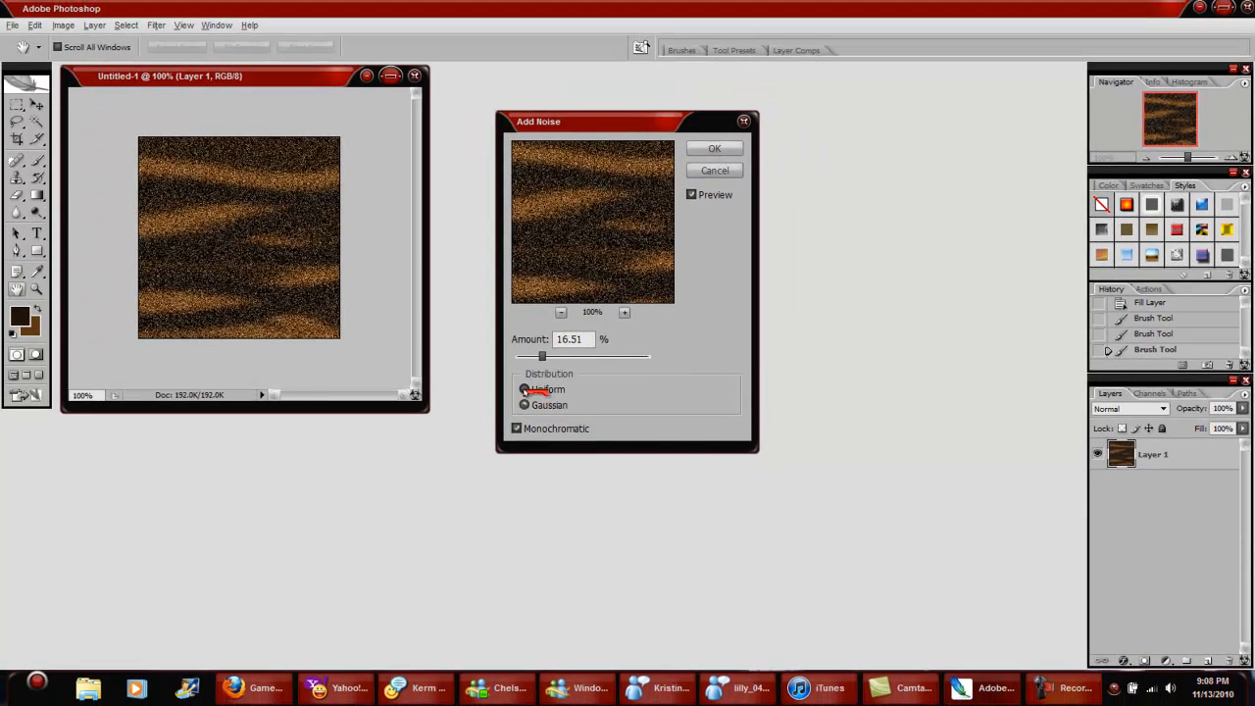
left_click(524, 389)
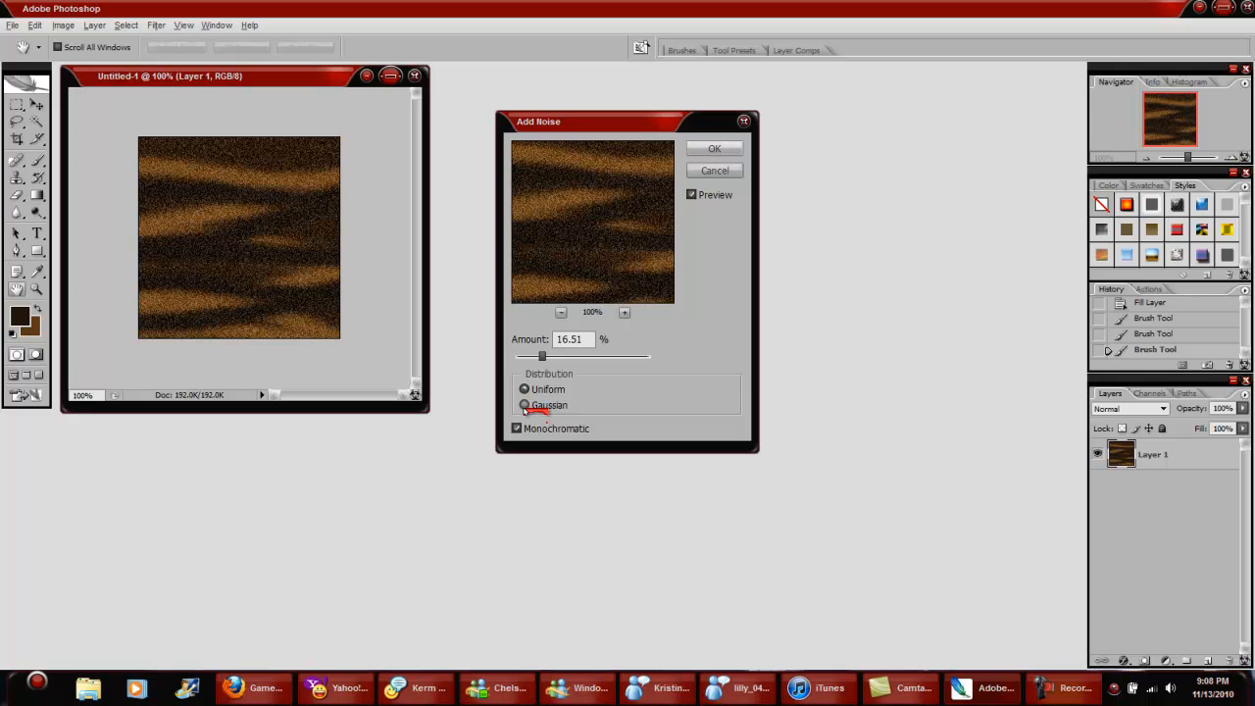
left_click(525, 405)
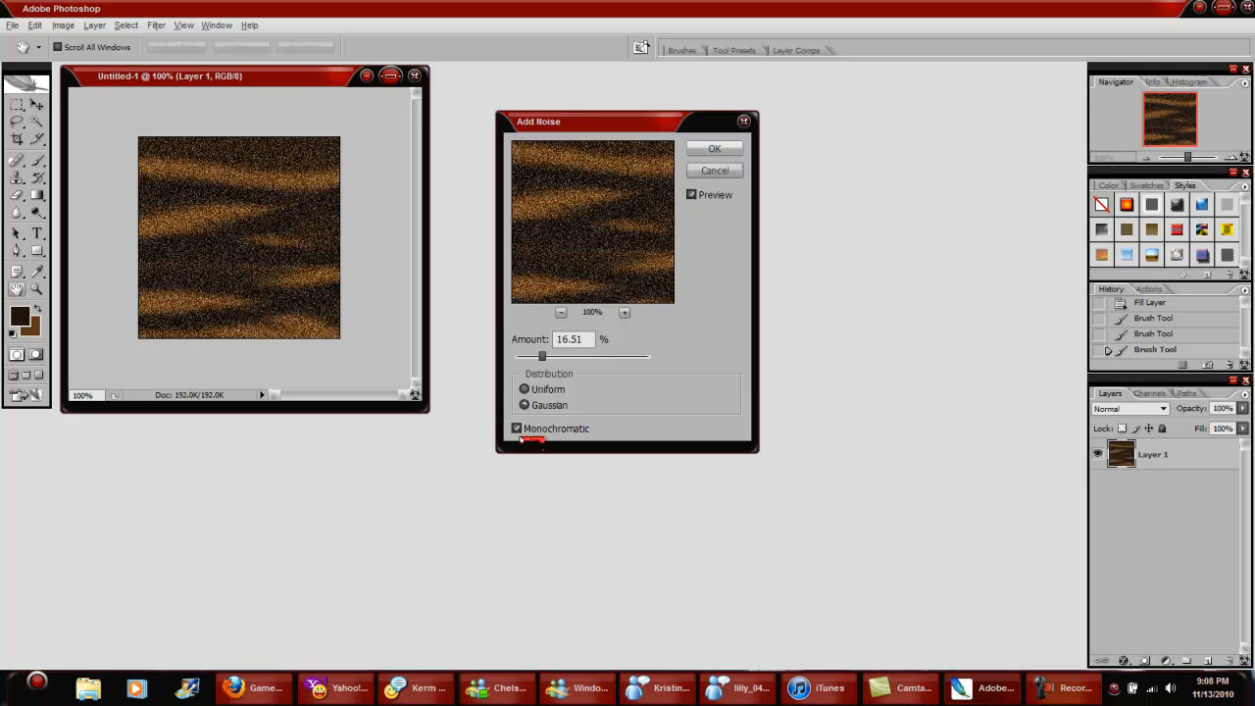
left_click(517, 429)
left_click(517, 430)
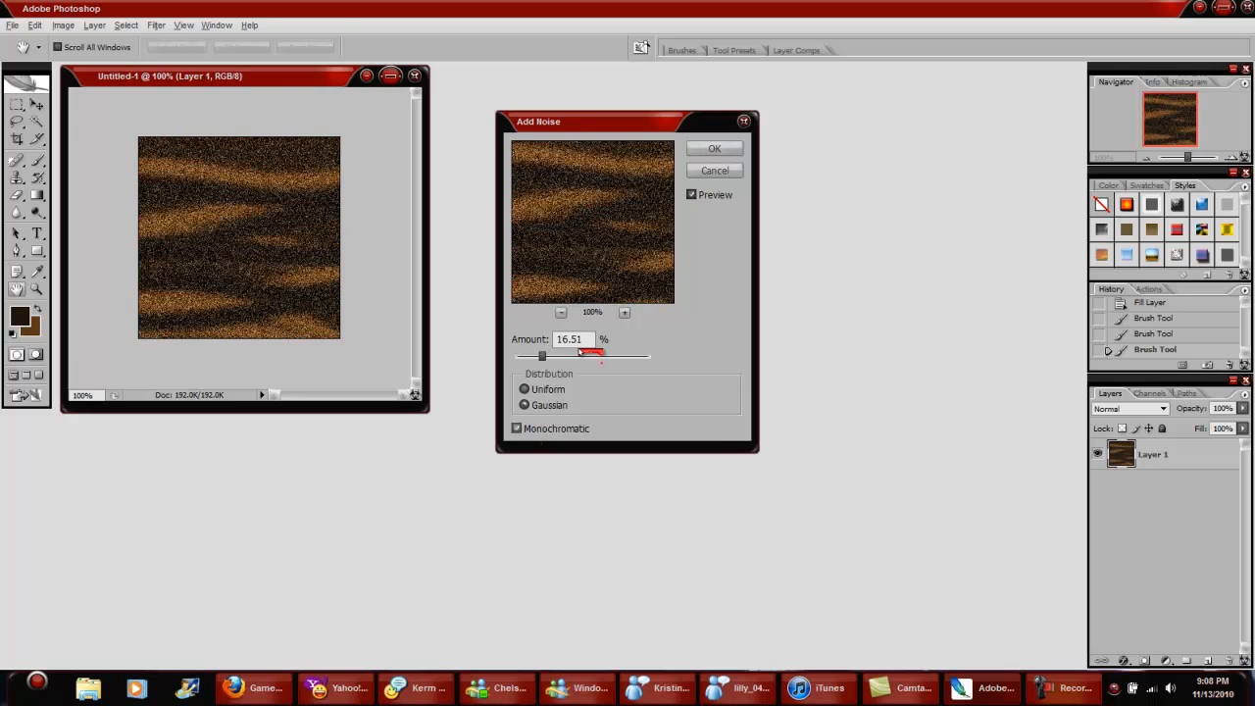
left_click(698, 152)
Step: Apply a Motion Blur to the noisy layer with an angle of -90° and a distance of 999 pixels
left_click(155, 24)
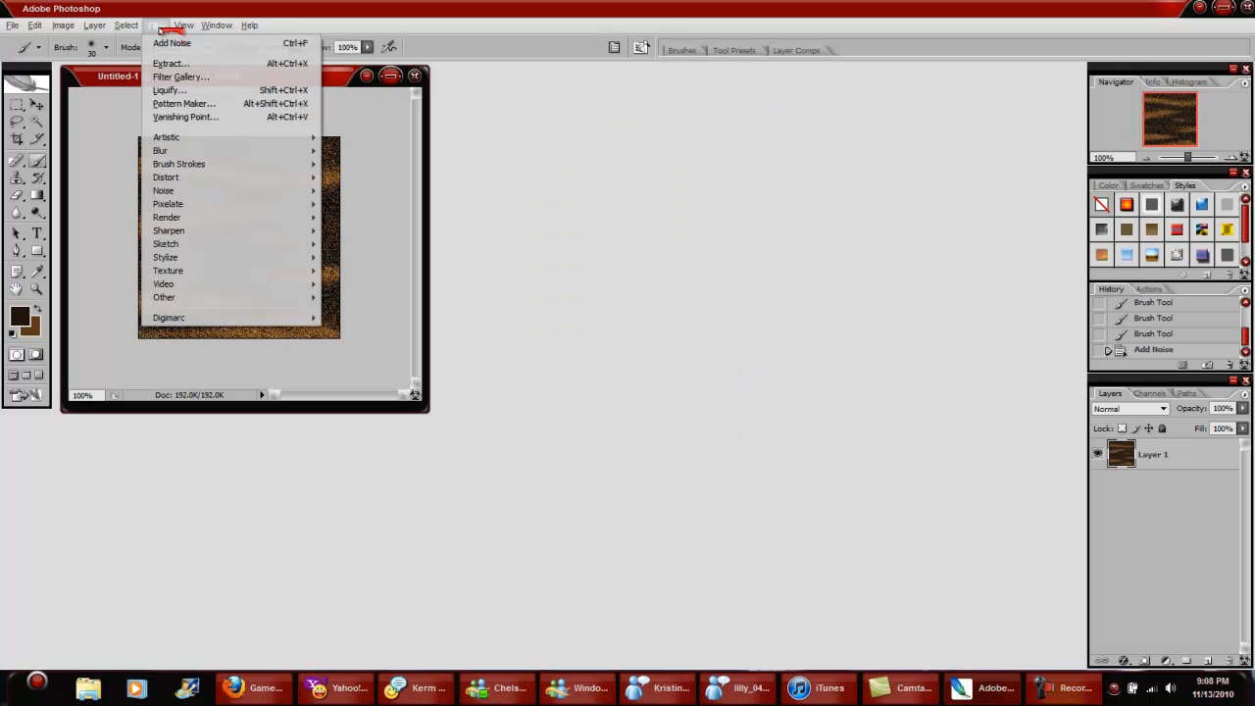
mouse_move(98, 85)
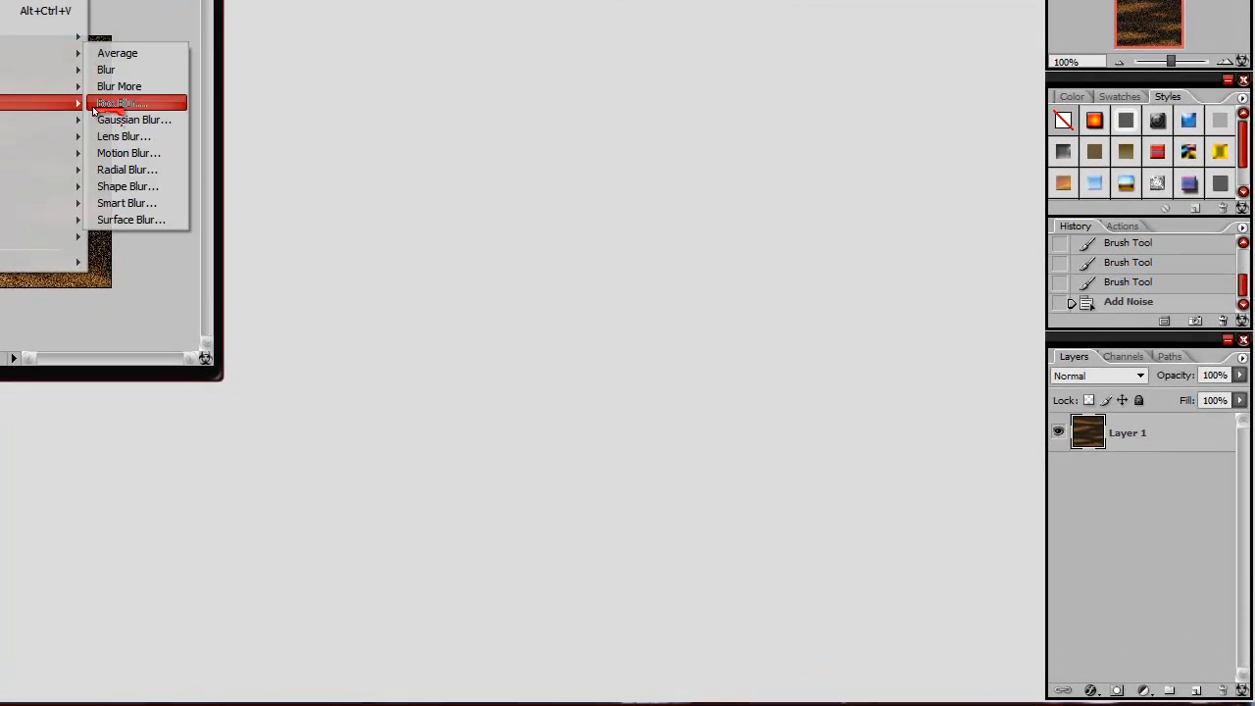
left_click(227, 177)
left_click_drag(473, 316, 470, 322)
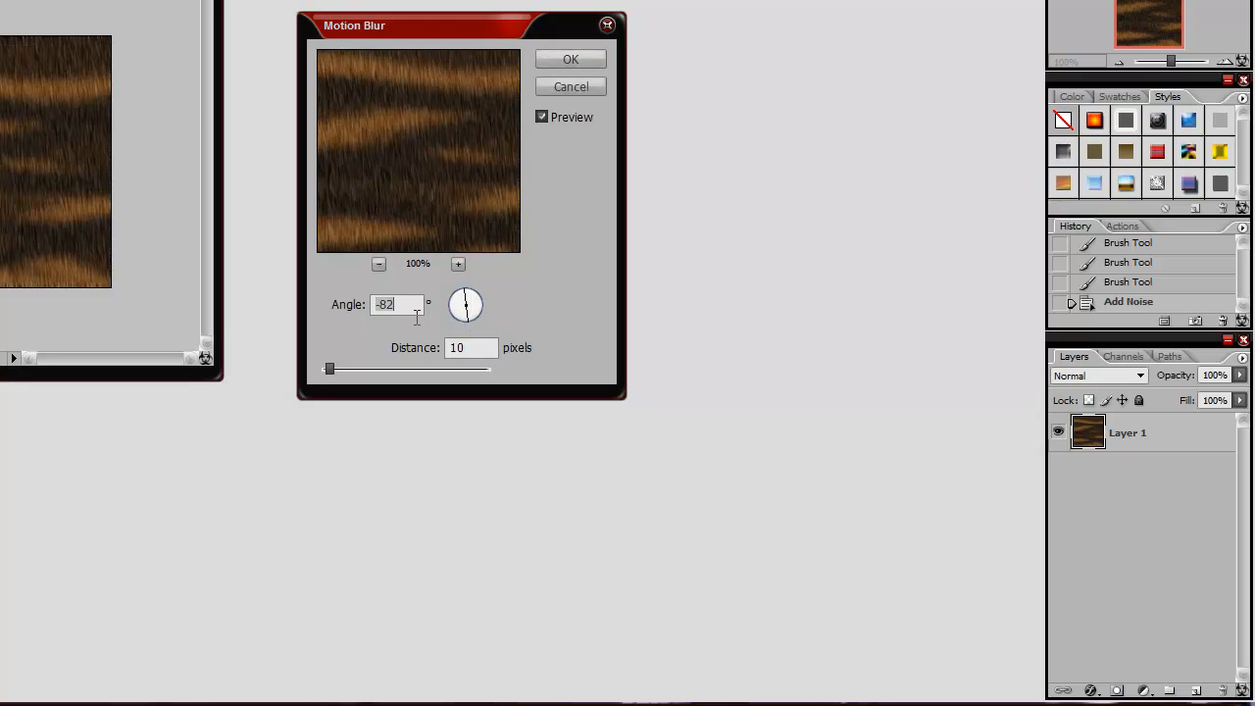
key("BackSpace")
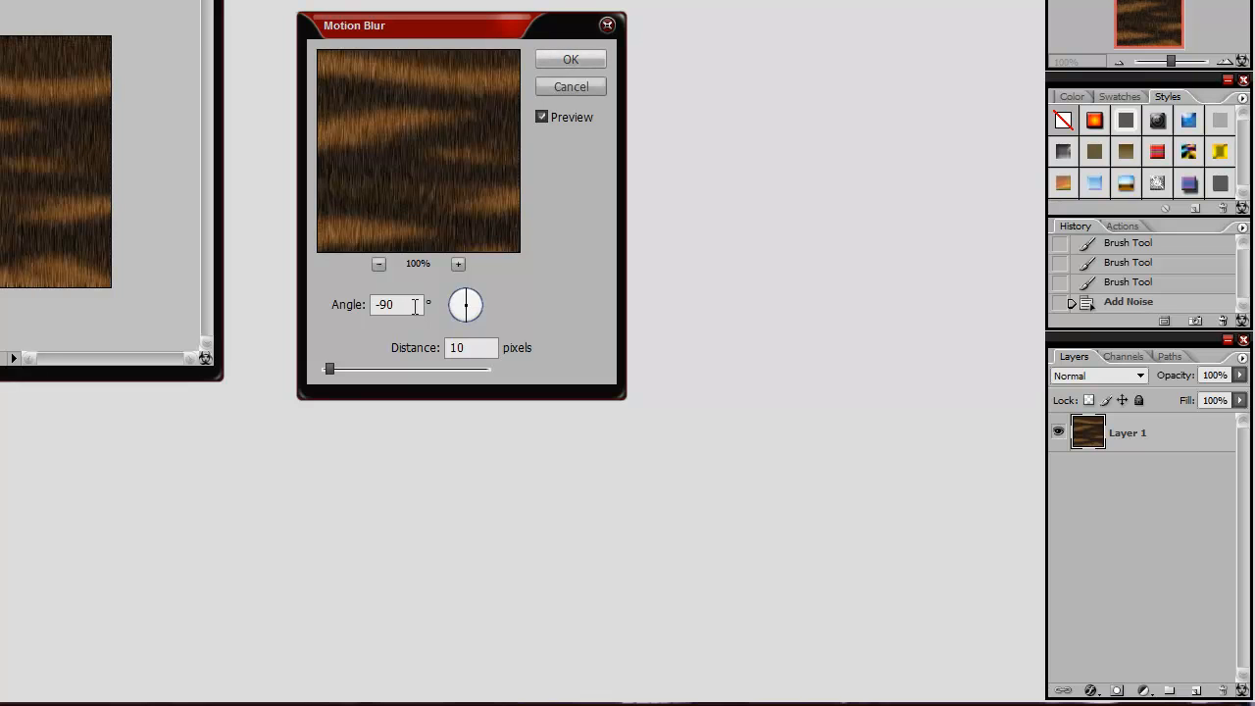
mouse_move(329, 369)
left_mouse_down()
mouse_move(522, 383)
mouse_move(347, 370)
mouse_move(490, 371)
left_mouse_up()
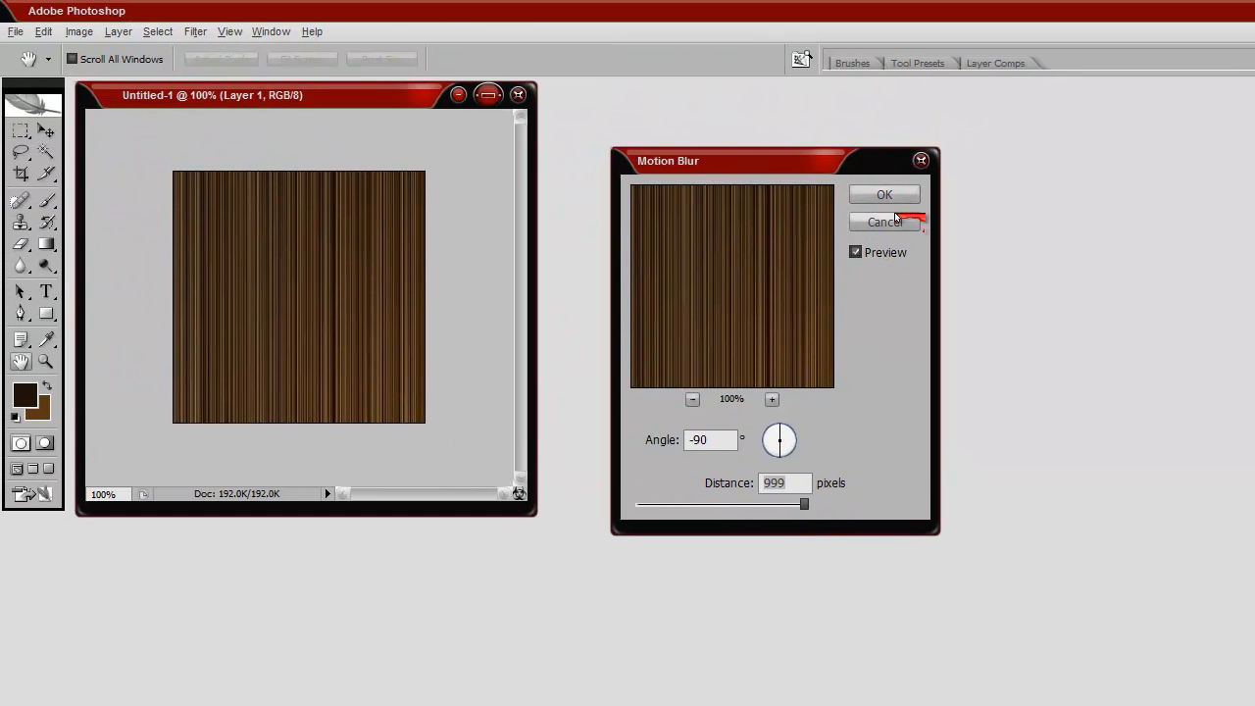
left_click(885, 194)
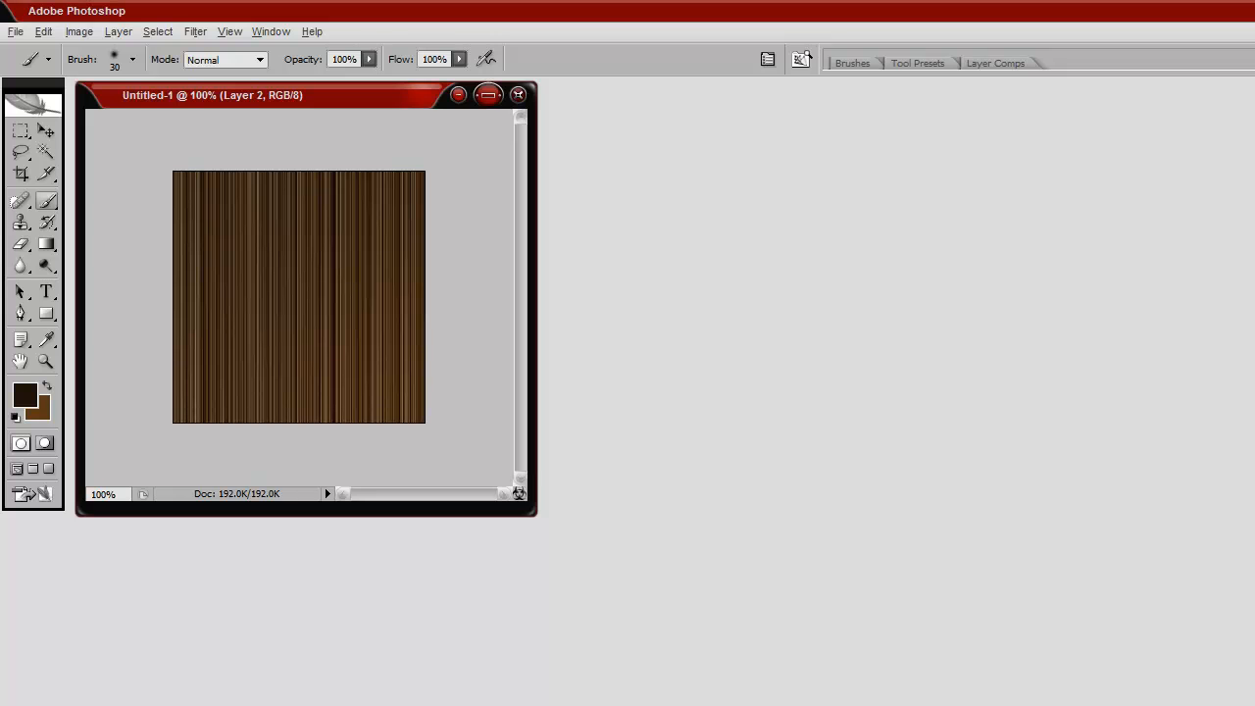
Step: Set the foreground colour to white ffffff and the brush diameter to 47 px for painting on Layer 2
left_click(25, 397)
left_click_drag(644, 325, 543, 221)
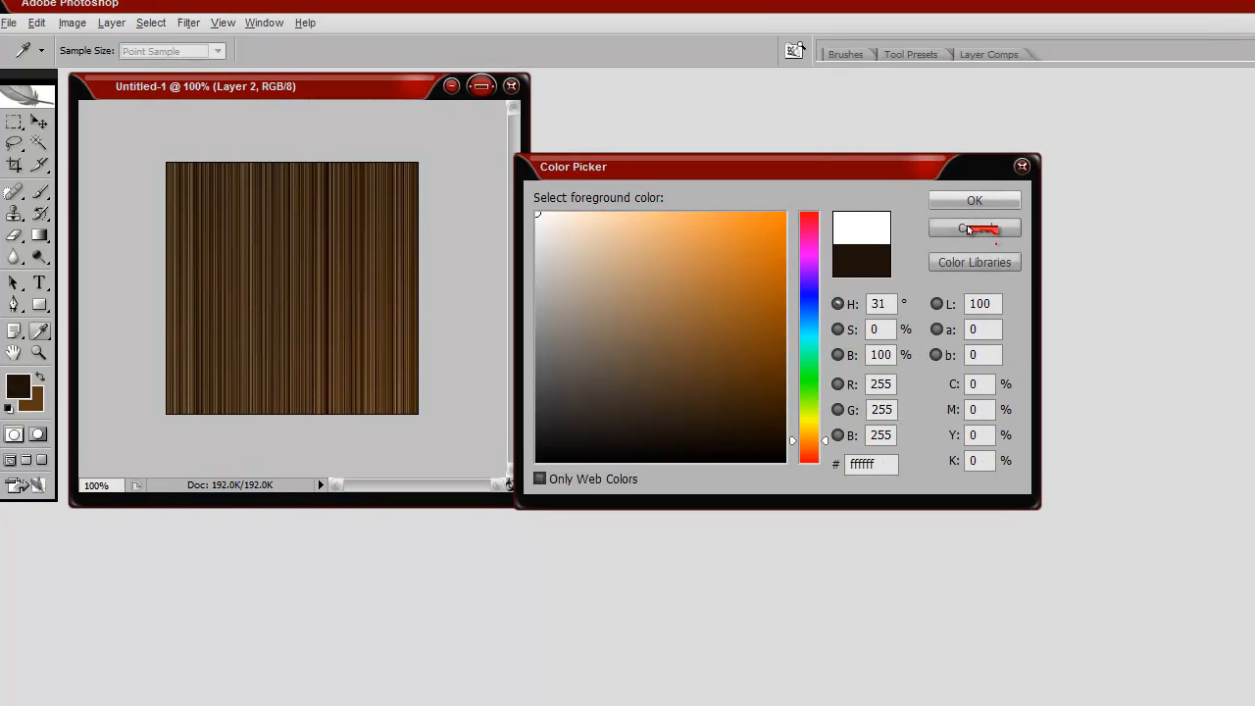
left_click(873, 137)
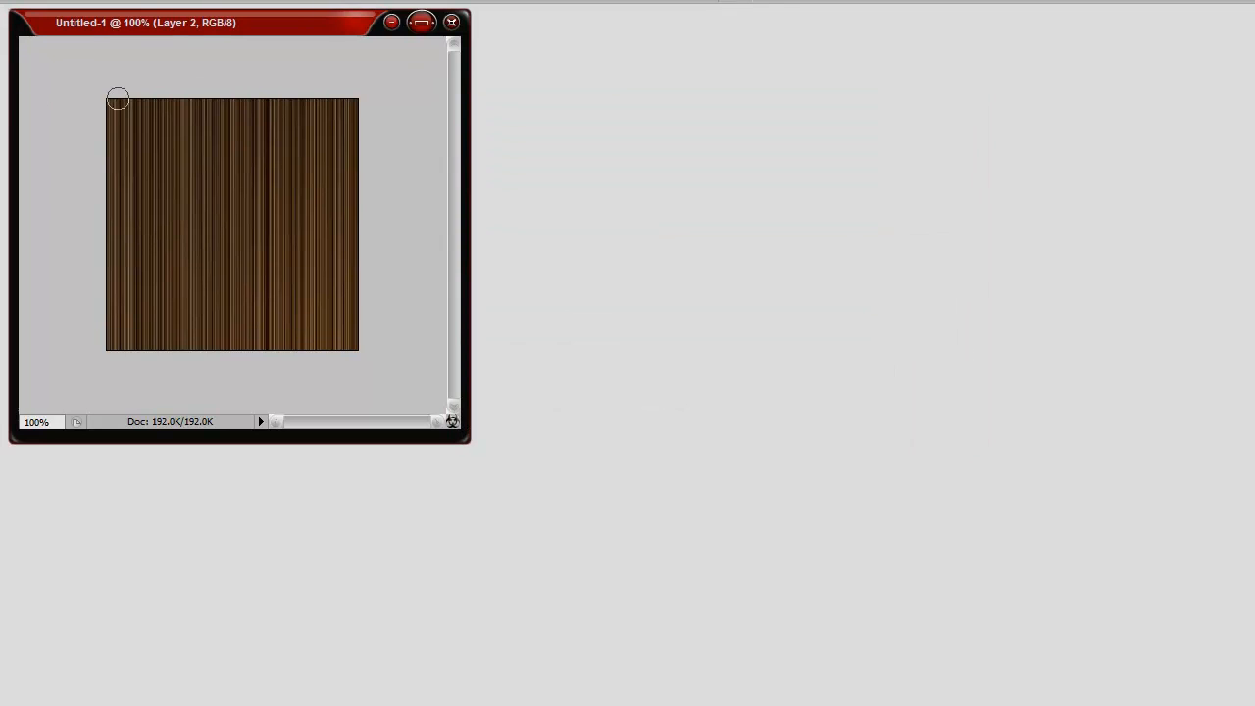
left_click(62, 0)
left_click_drag(33, 86, 43, 87)
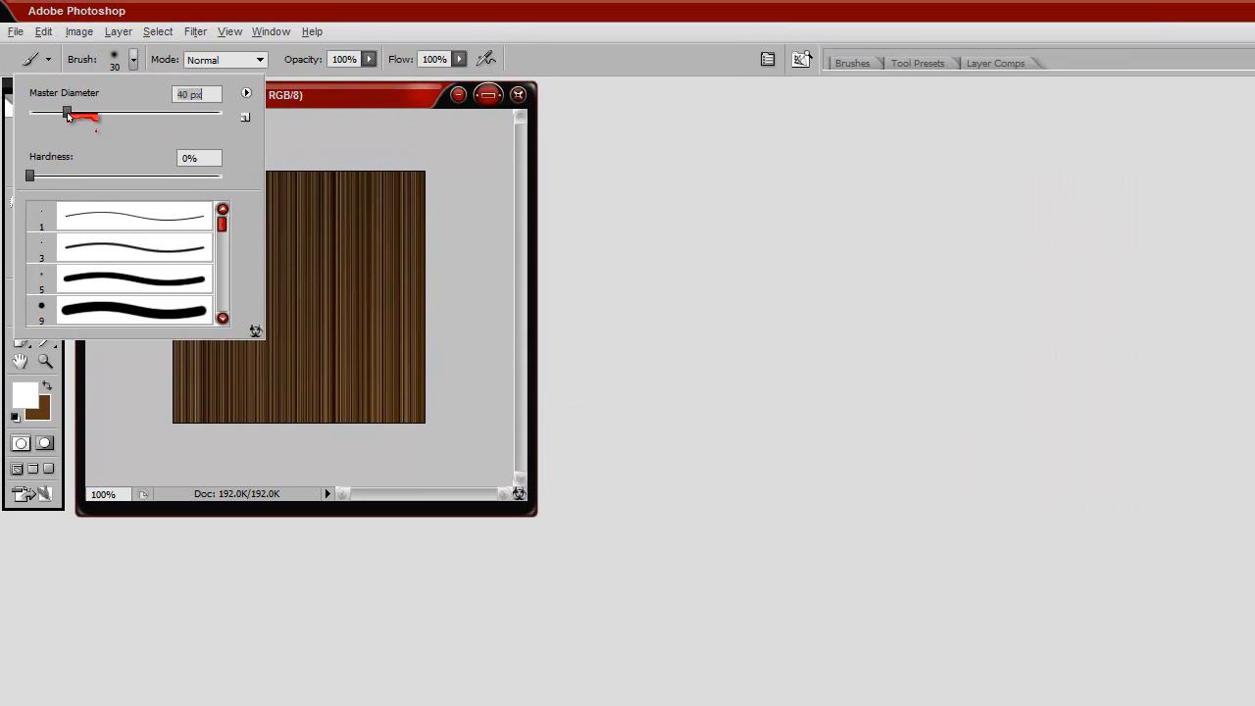
left_click(132, 58)
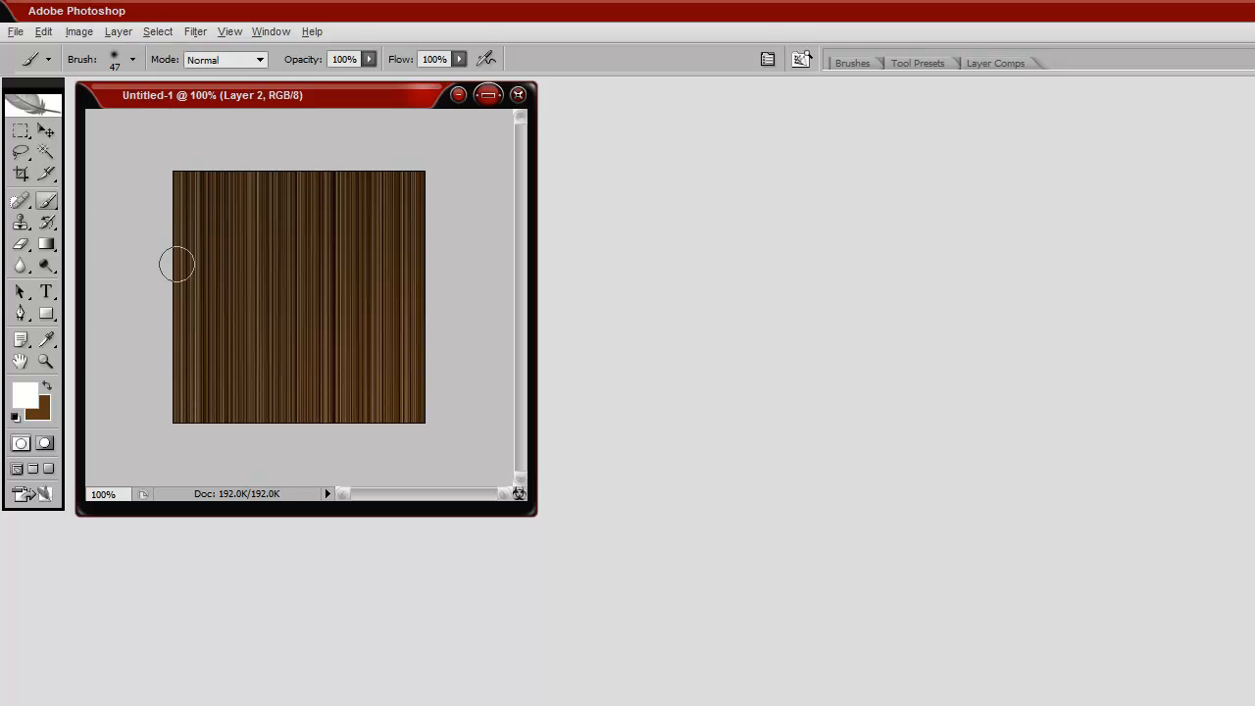
Step: Paint two soft, wavy white horizontal bands across Layer 2 and set its blending mode to Overlay
left_click_drag(162, 228, 429, 224)
left_click(133, 59)
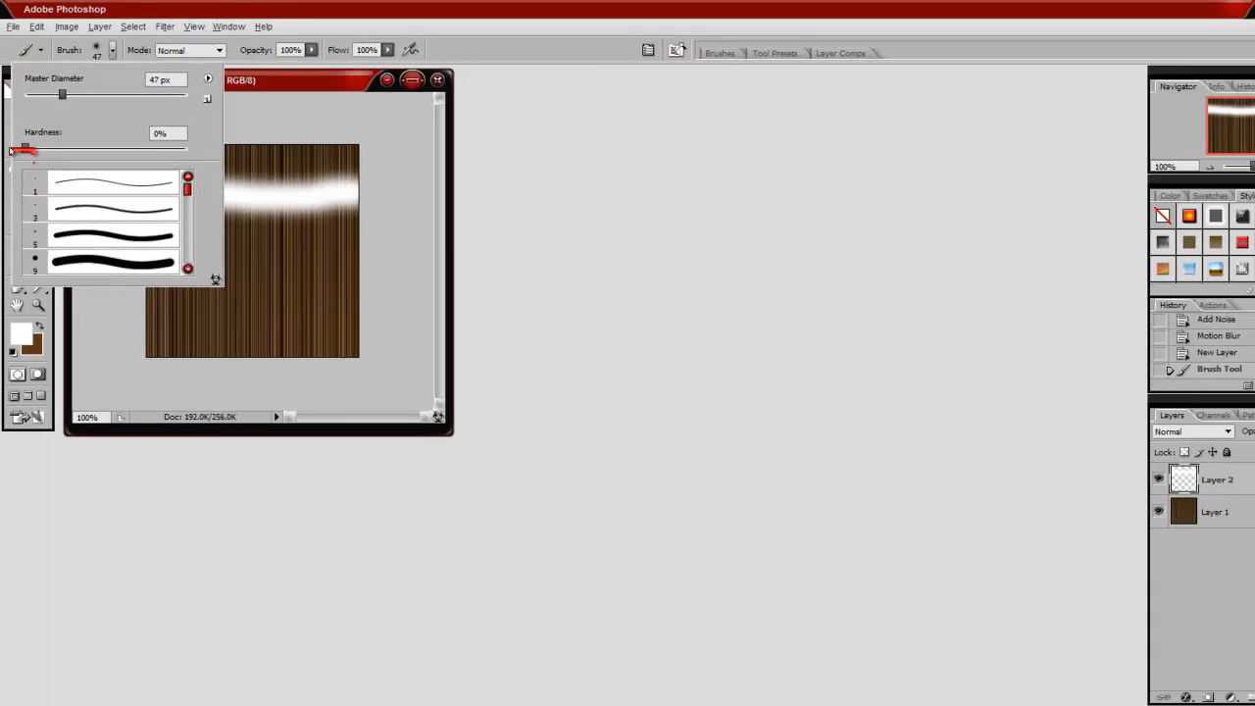
left_click(104, 49)
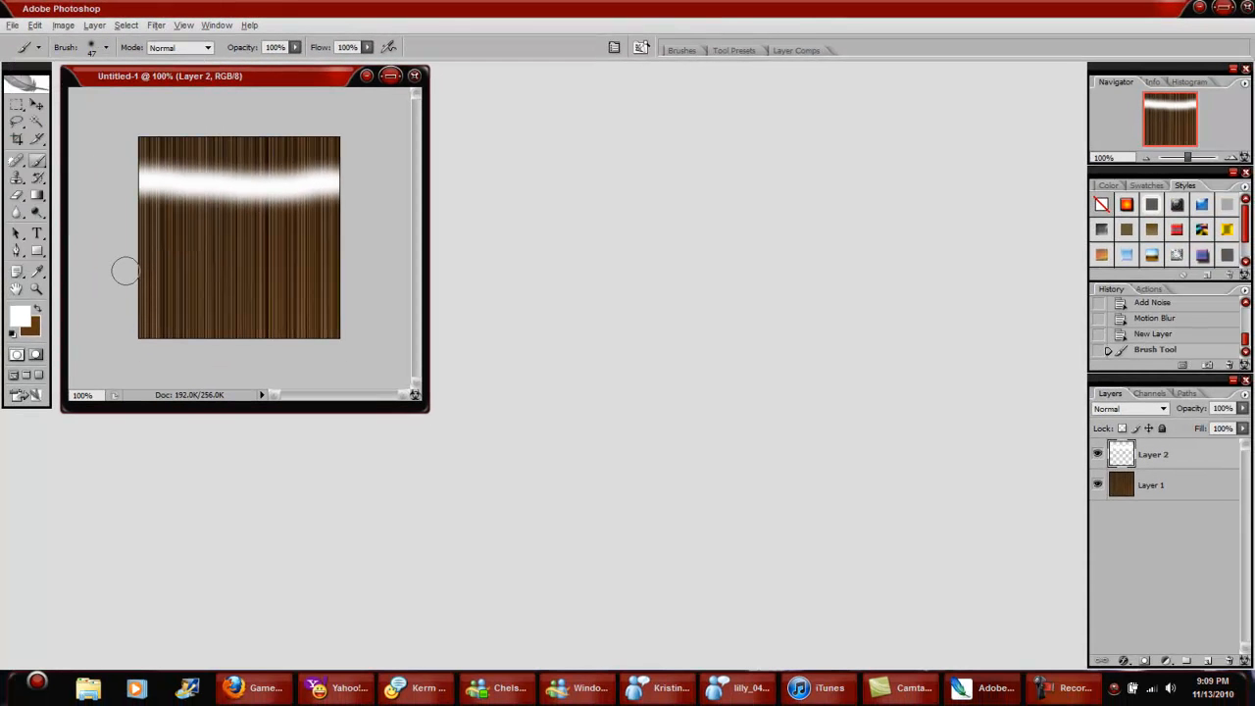
left_click_drag(119, 286, 364, 300)
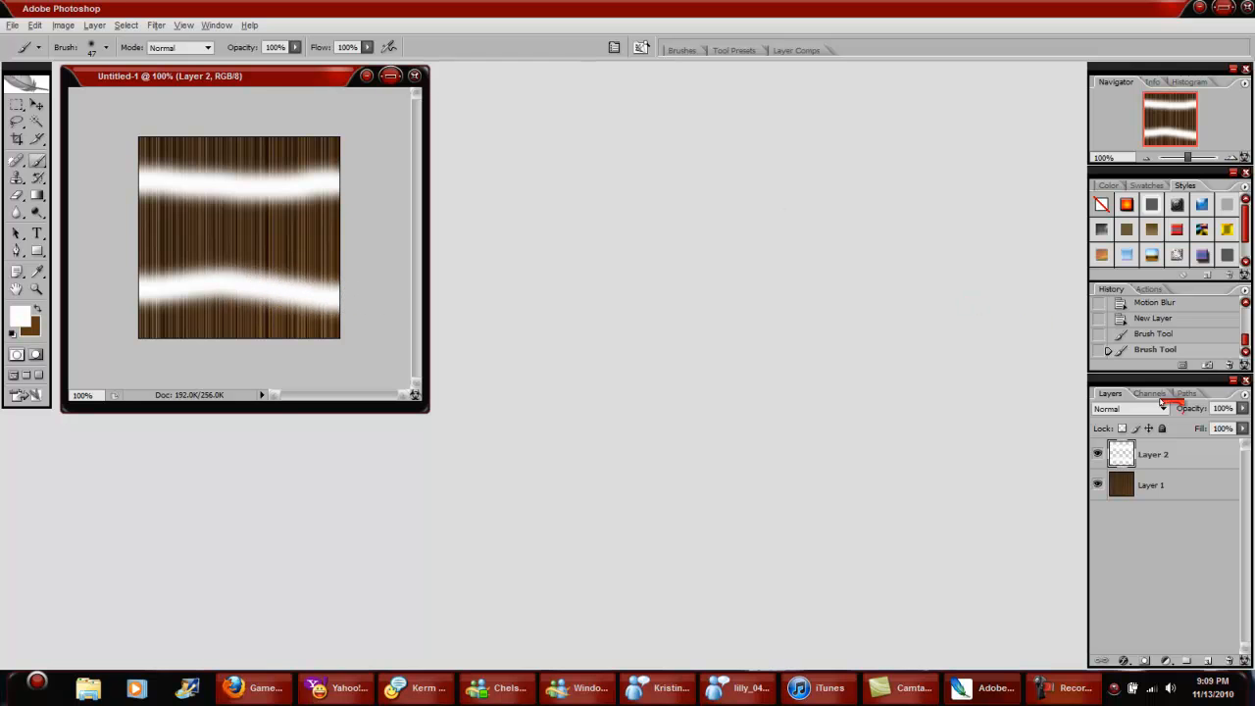
left_click(1158, 410)
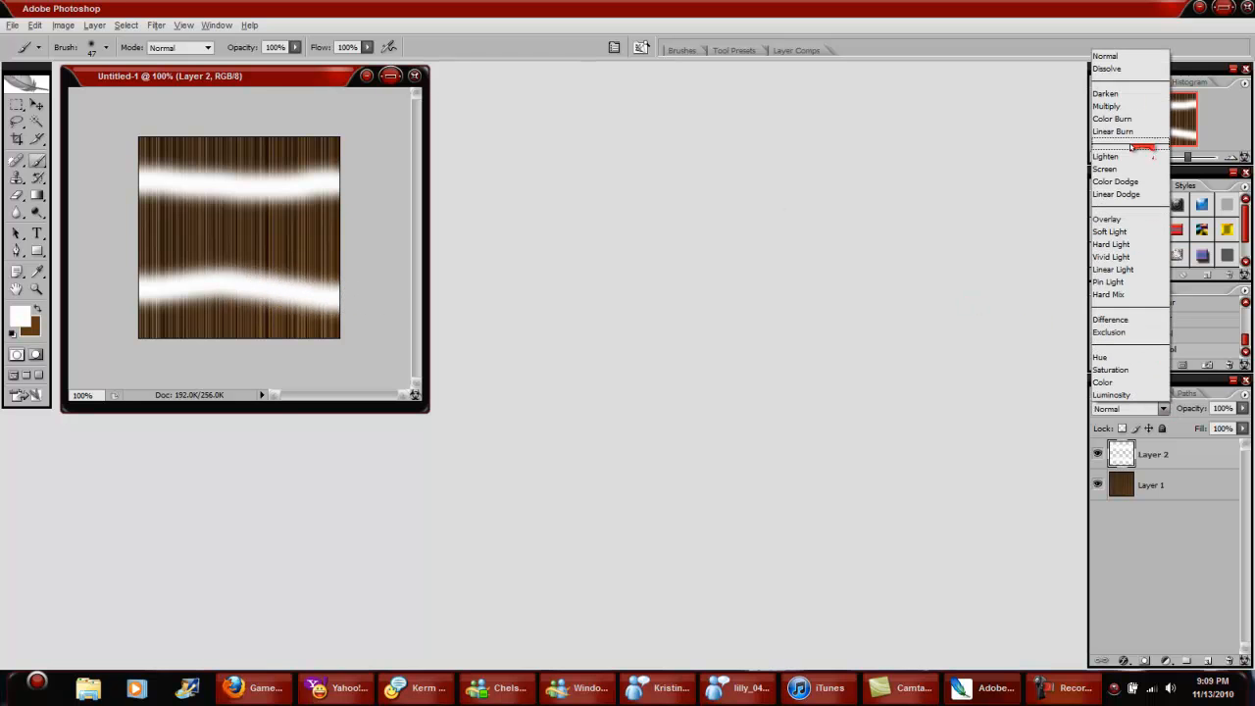
left_click(1123, 219)
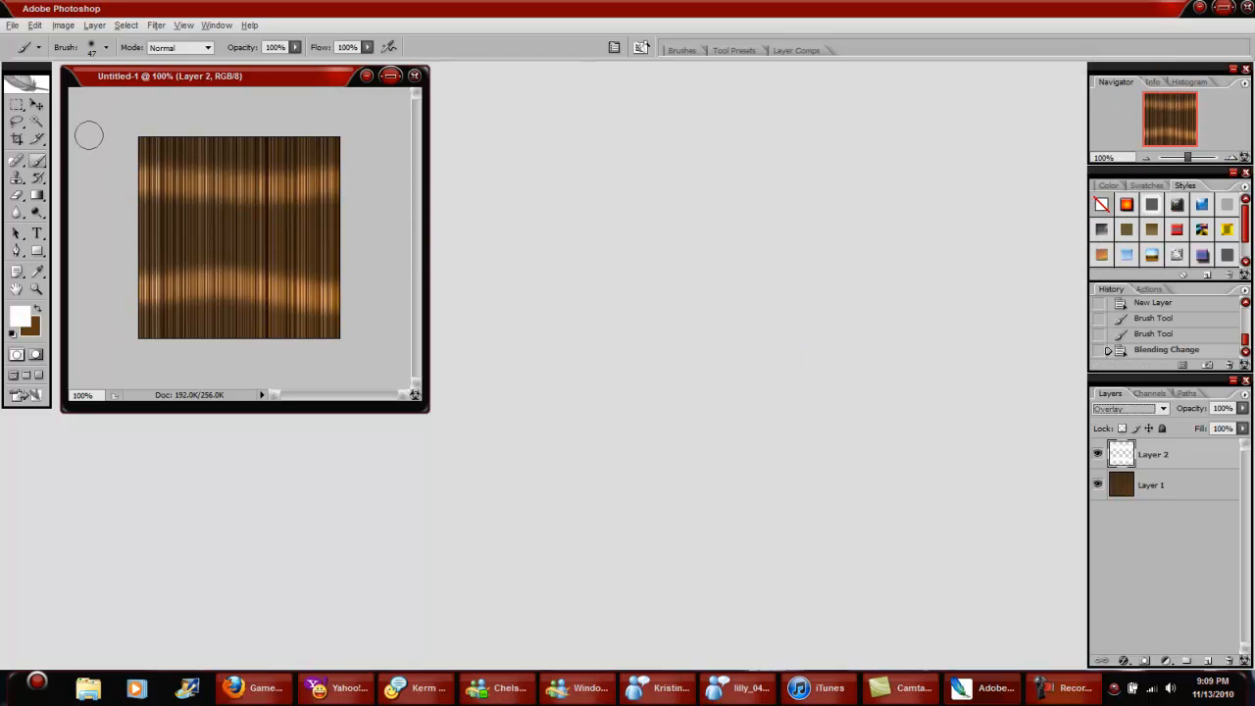
Step: Apply a Motion Blur to Layer 2's white bands with an angle of -90° and a distance of 29 pixels
left_click(155, 25)
mouse_move(207, 153)
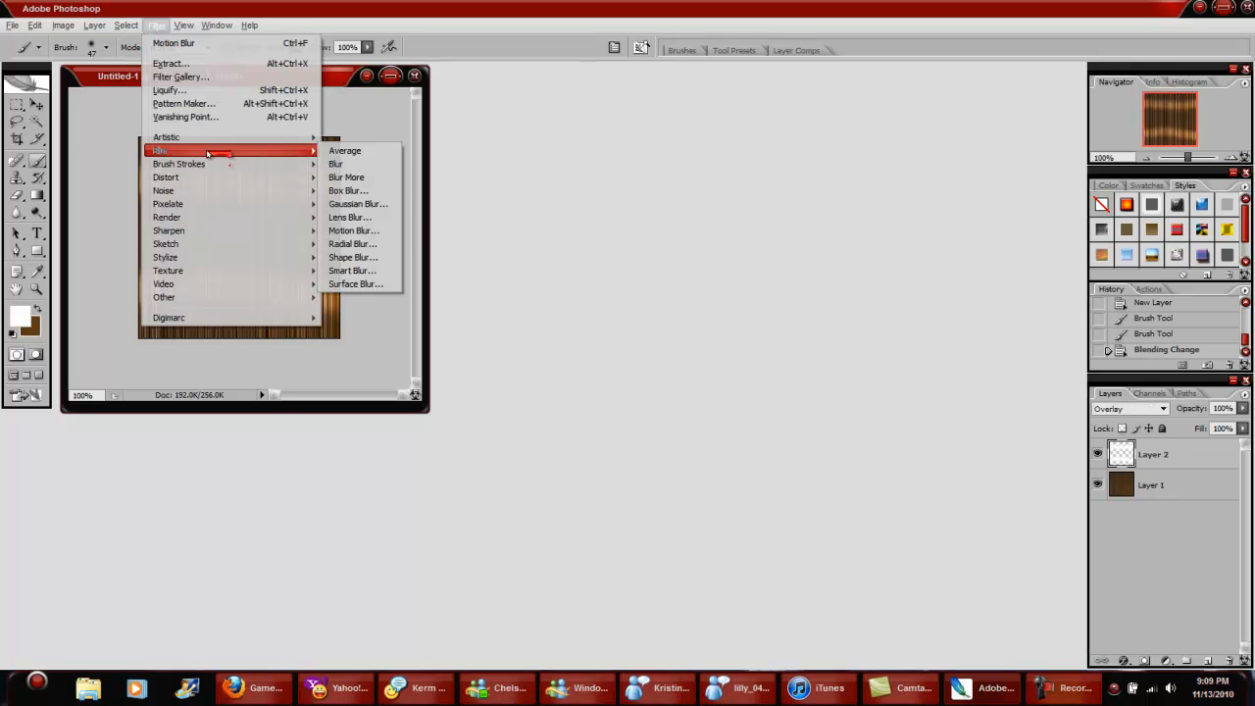
left_click(353, 231)
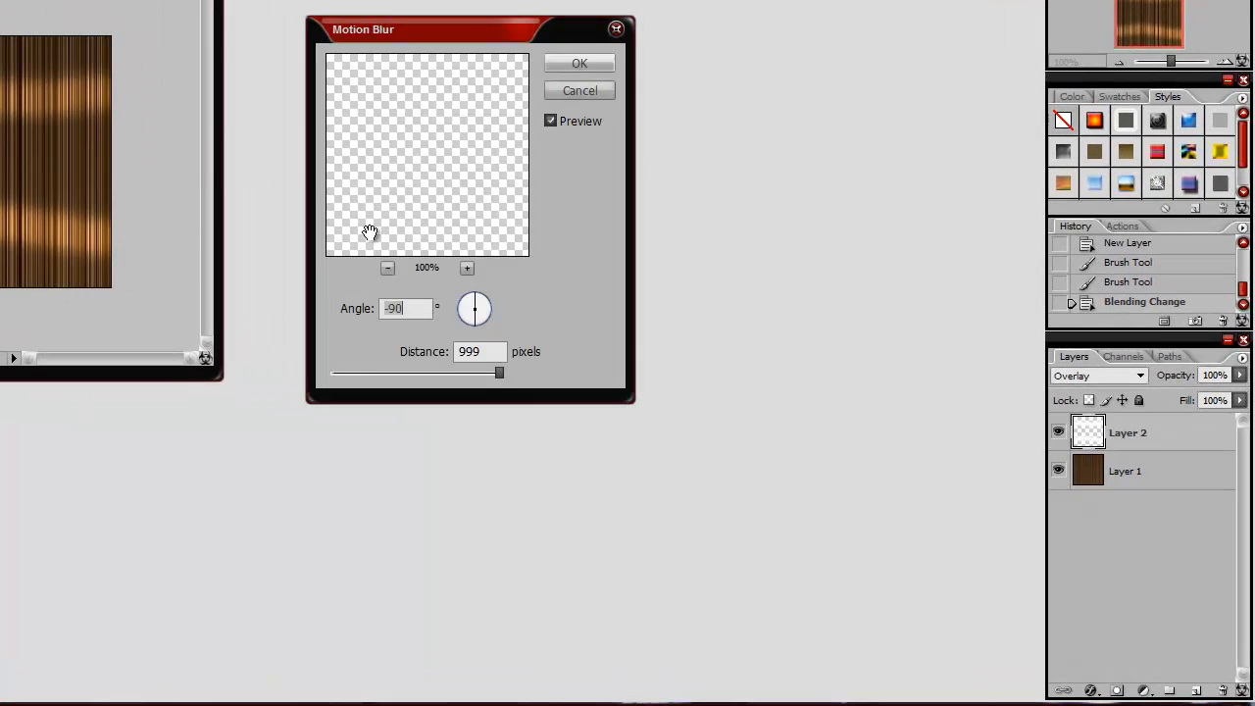
left_click_drag(345, 374, 357, 381)
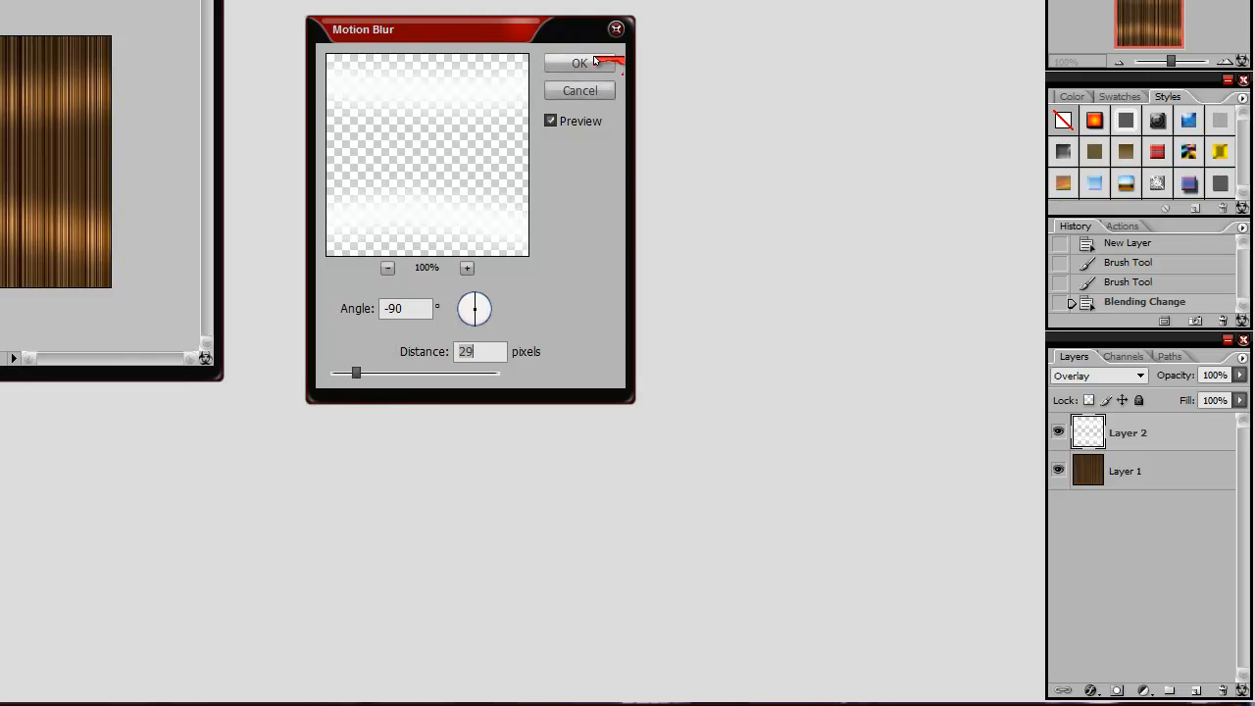
left_click(601, 63)
Step: Soften the hair strands on Layer 1 with a slight Gaussian Blur, using a radius below 1.0 pixel
left_click(1133, 471)
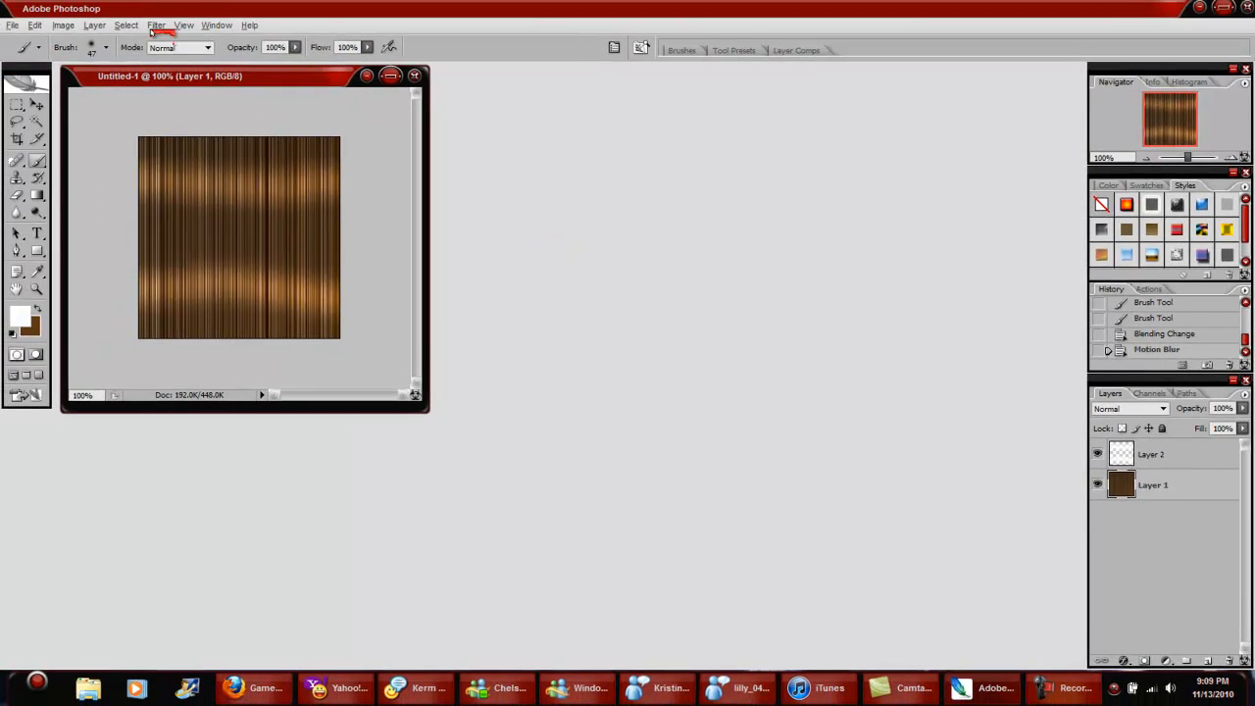
left_click(156, 26)
mouse_move(230, 152)
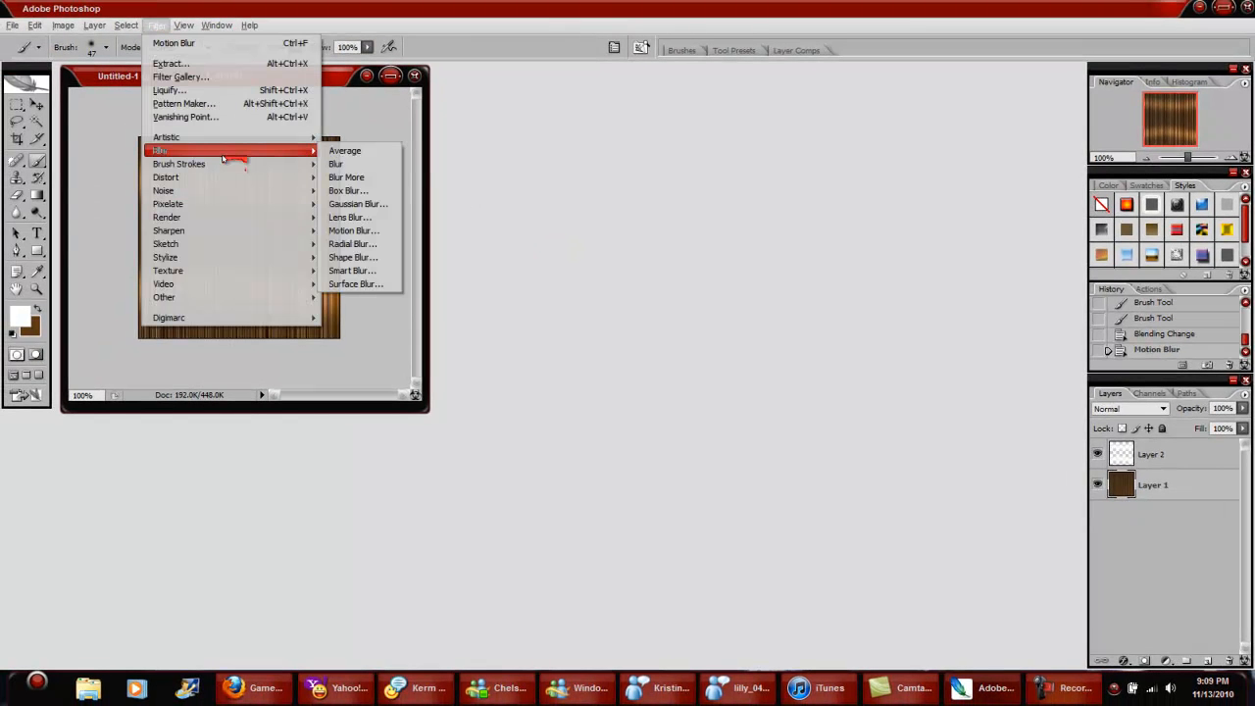
left_click(358, 204)
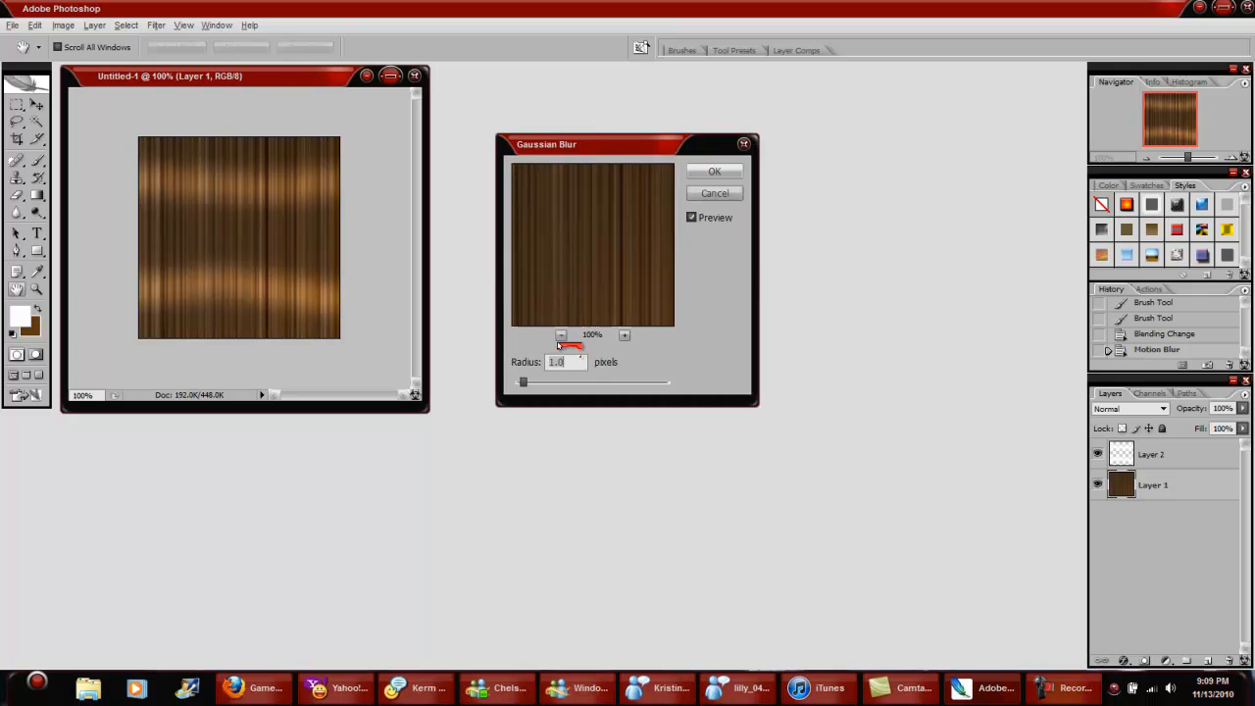
mouse_move(524, 389)
left_mouse_down()
mouse_move(548, 386)
mouse_move(517, 385)
left_mouse_up()
left_click(728, 170)
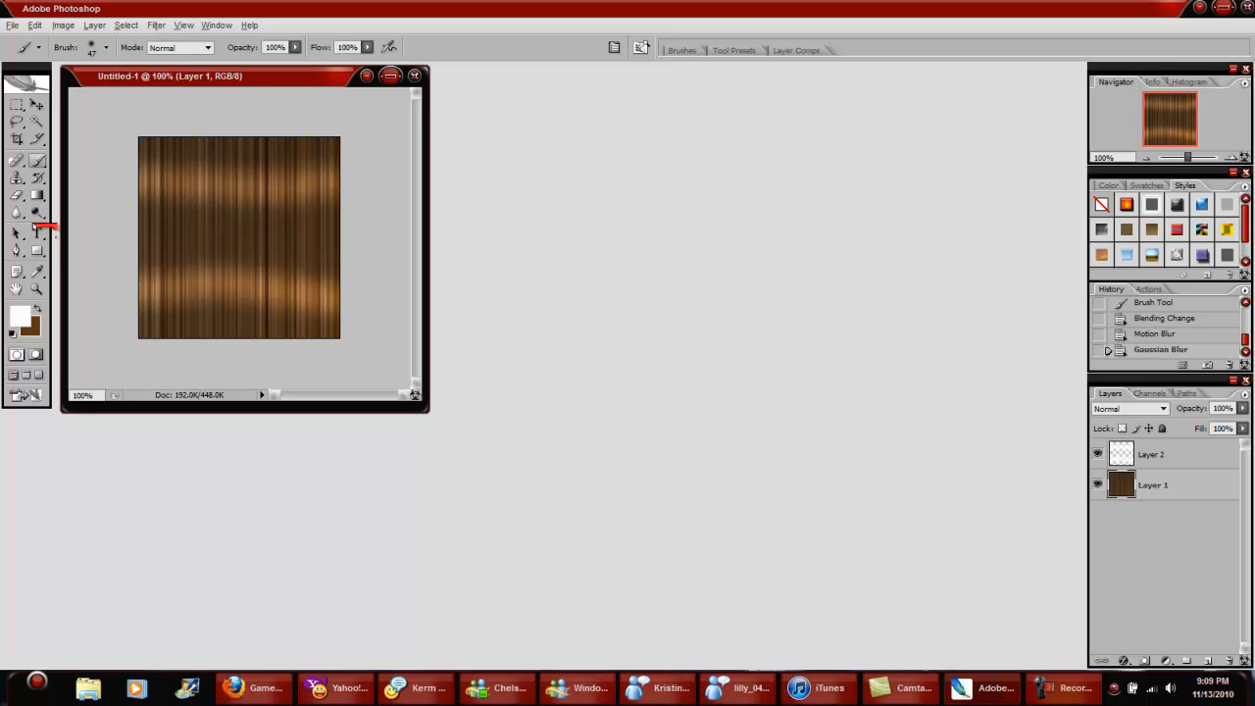
Step: Try a vertical Dodge stroke on Layer 1 with the range at Midtones and undo it
left_click_drag(36, 213, 67, 214)
left_click_drag(174, 146, 179, 323)
left_click(33, 25)
left_click(54, 71)
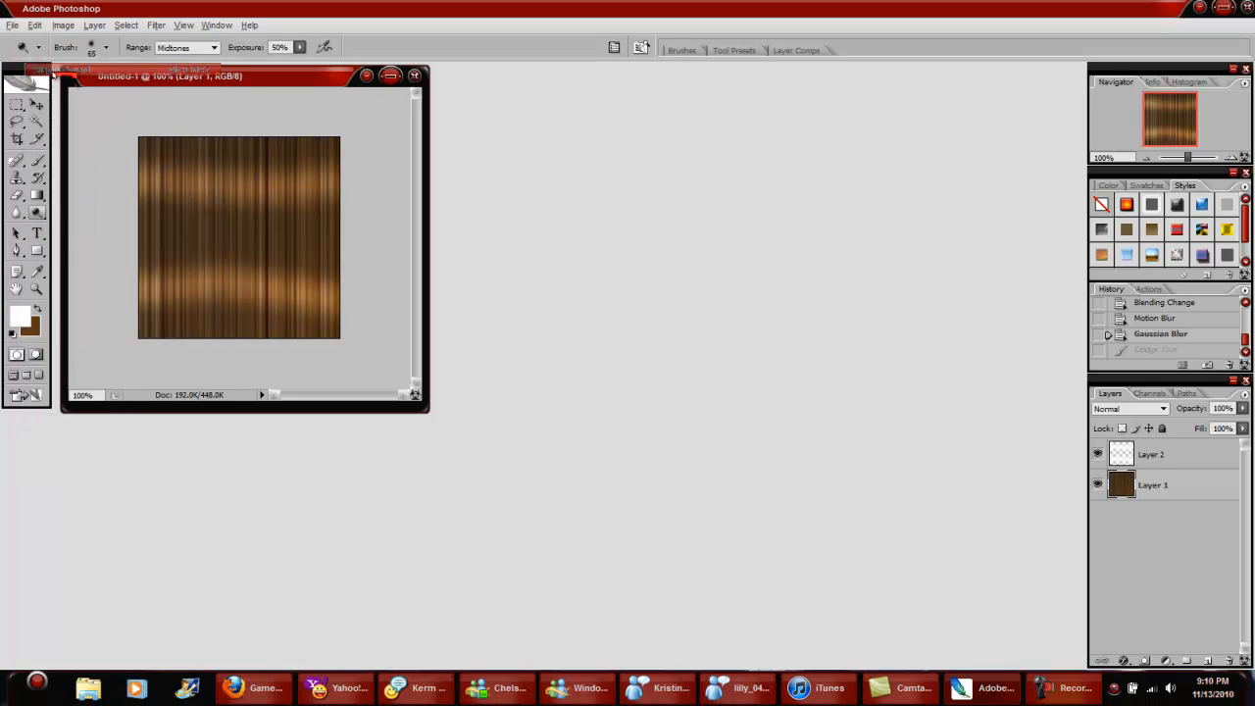
Step: Dodge Layer 1 with the Highlights range at 50% exposure, along two vertical strips and both horizontal shine bands
left_click(211, 46)
left_click(186, 89)
mouse_move(172, 169)
left_mouse_down()
mouse_move(162, 357)
mouse_move(171, 126)
left_mouse_up()
mouse_move(134, 198)
left_mouse_down()
mouse_move(283, 179)
mouse_move(364, 190)
left_mouse_up()
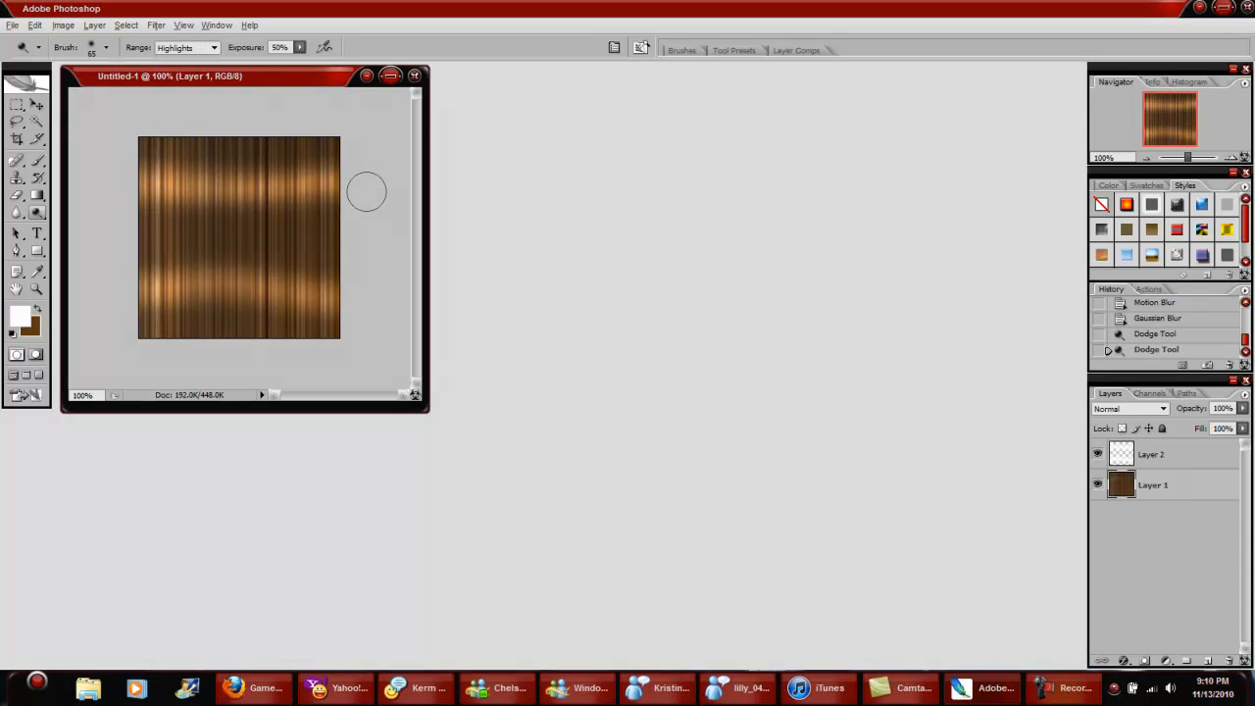
left_click_drag(330, 287, 95, 285)
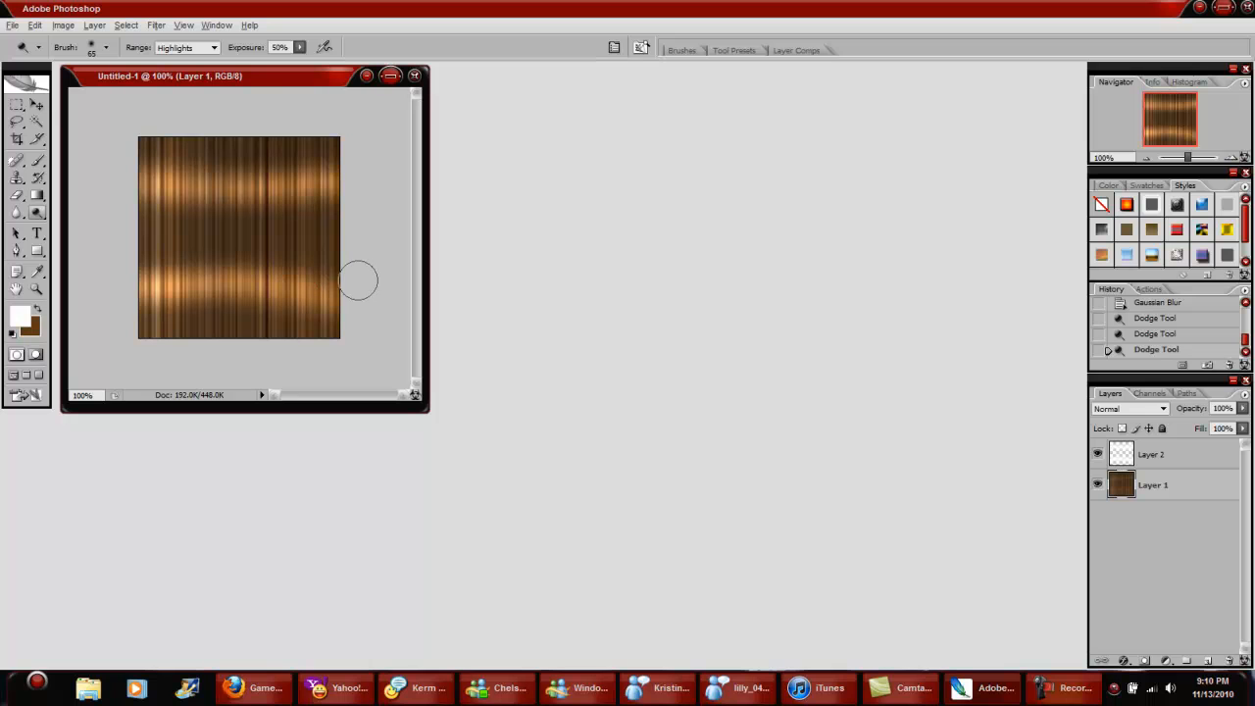
left_click_drag(281, 140, 267, 362)
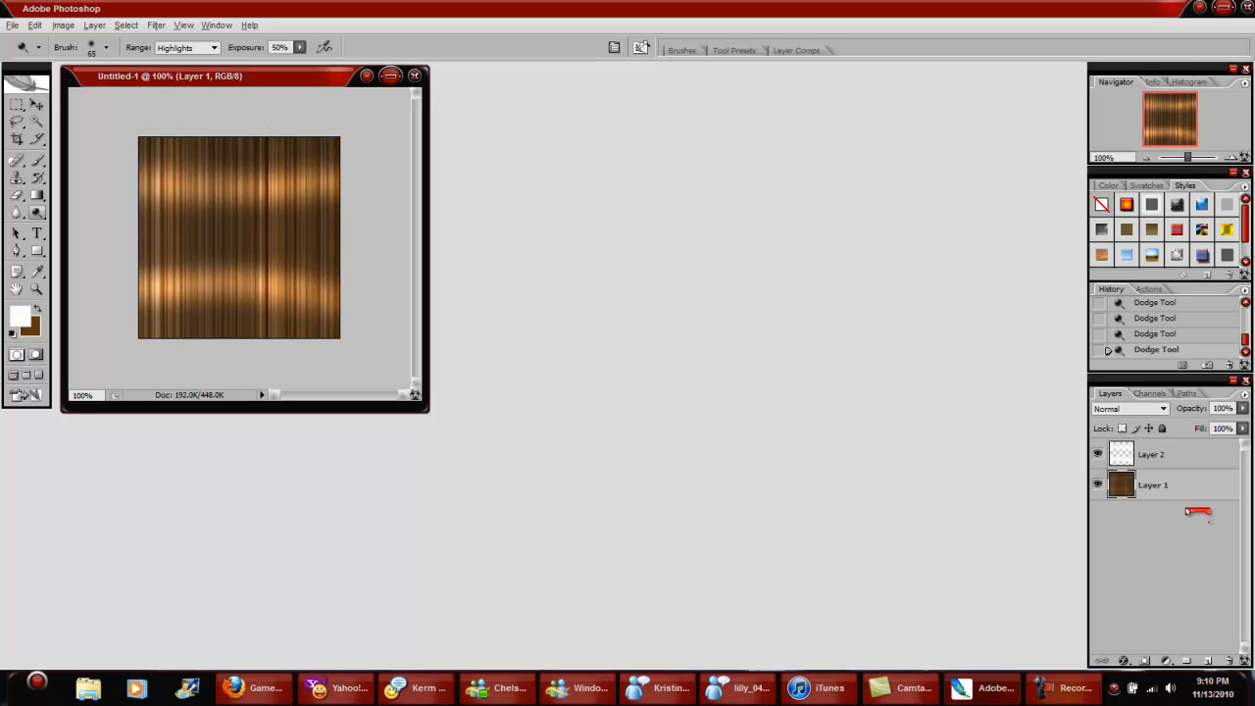
Step: Adjust Layer 1's Brightness/Contrast to brightness +49 and contrast +22
left_click(63, 24)
mouse_move(108, 59)
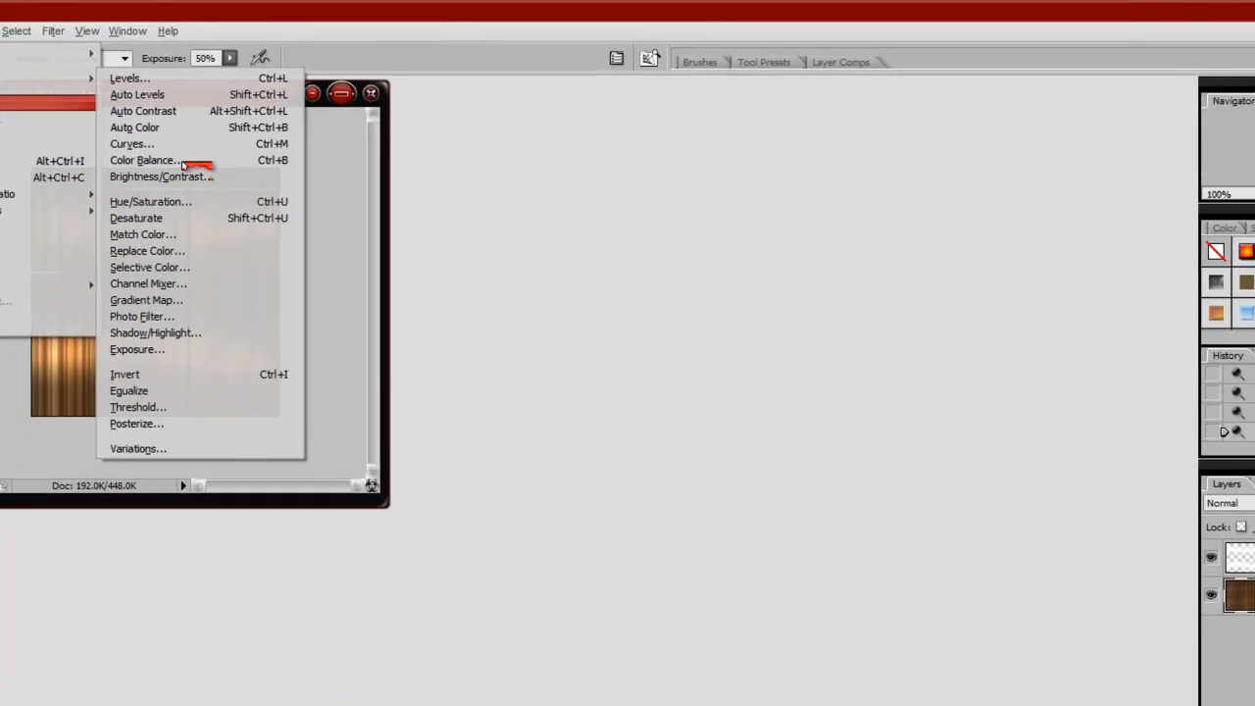
left_click(188, 178)
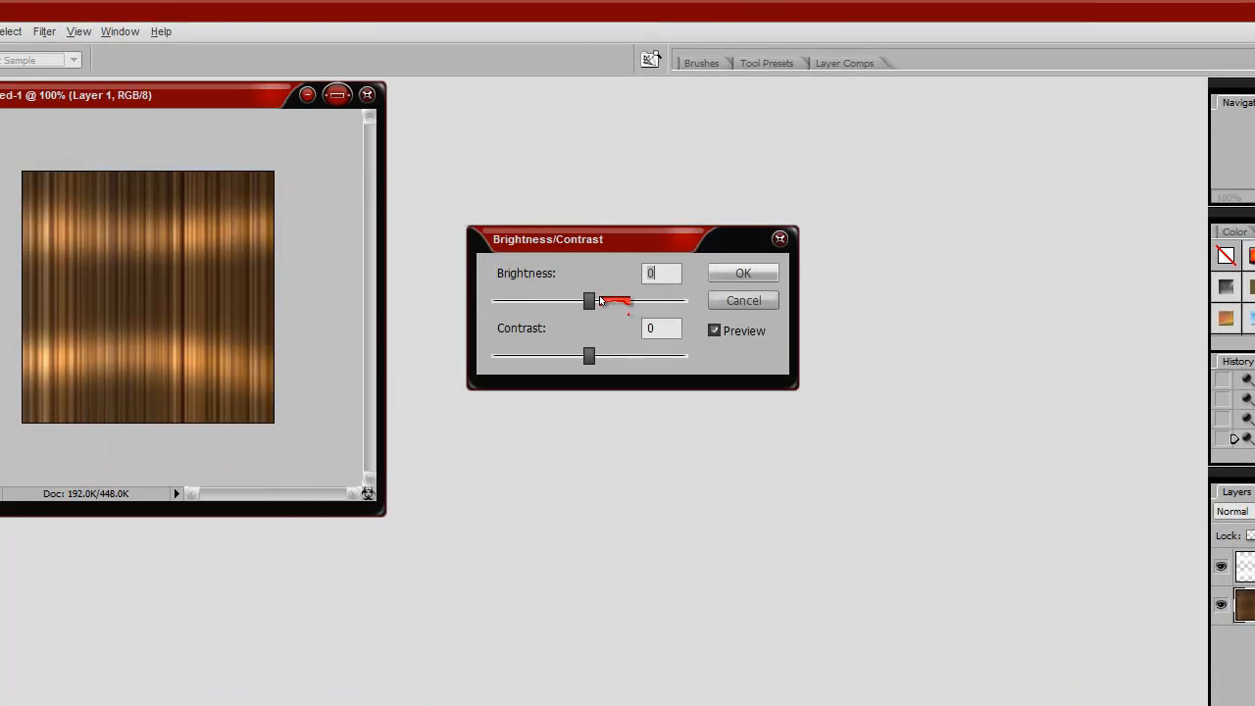
left_click_drag(591, 301, 638, 303)
left_click_drag(589, 357, 612, 374)
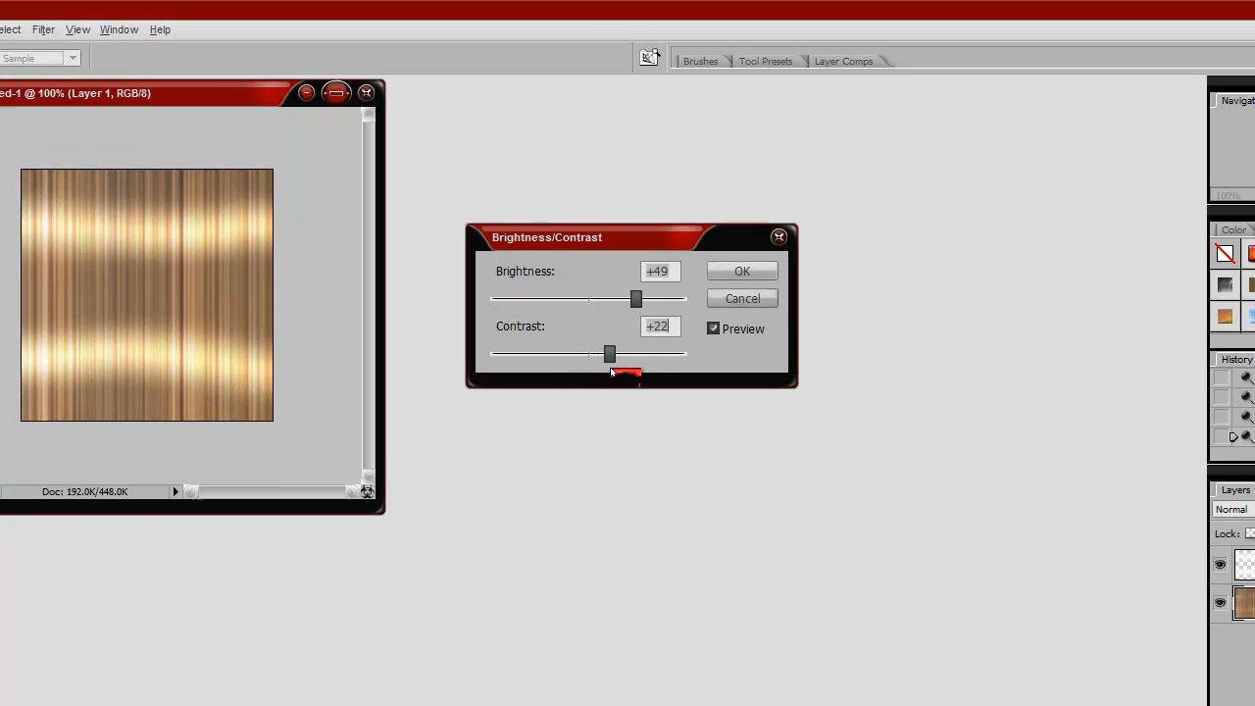
left_click(583, 138)
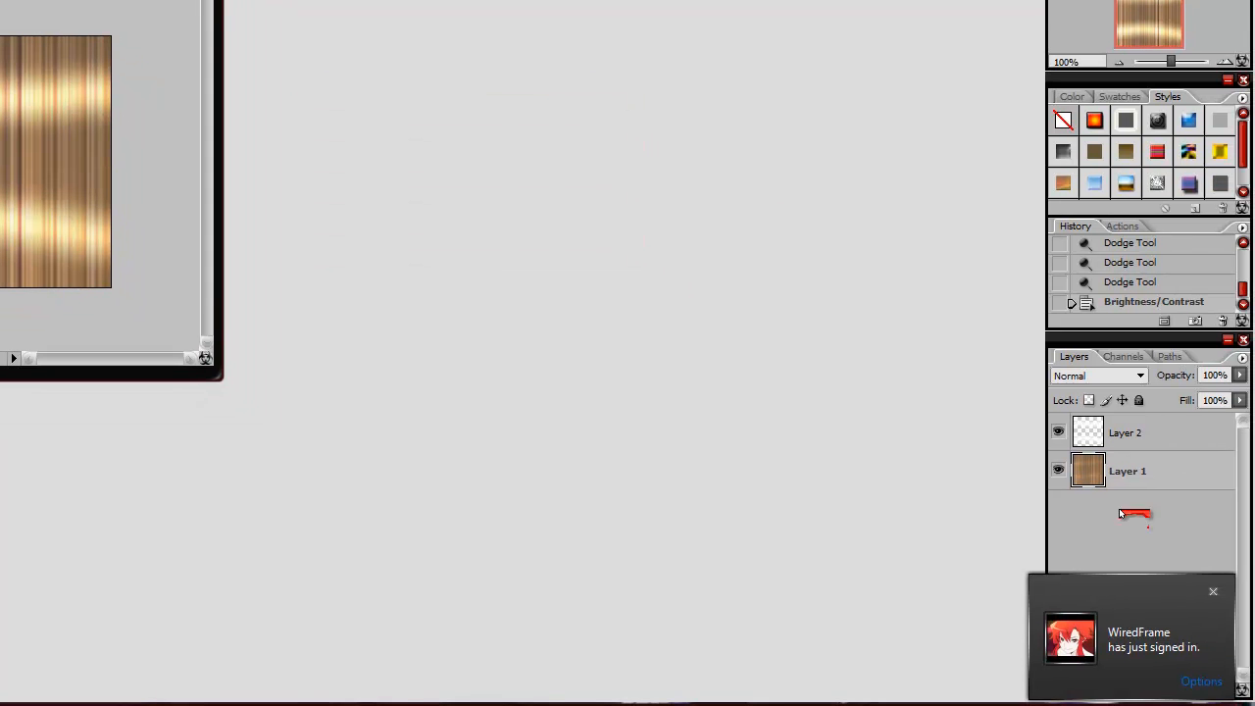
Step: Add a new layer directly above Layer 1 and fill it with dark red 7f0c0c
left_click(1217, 594)
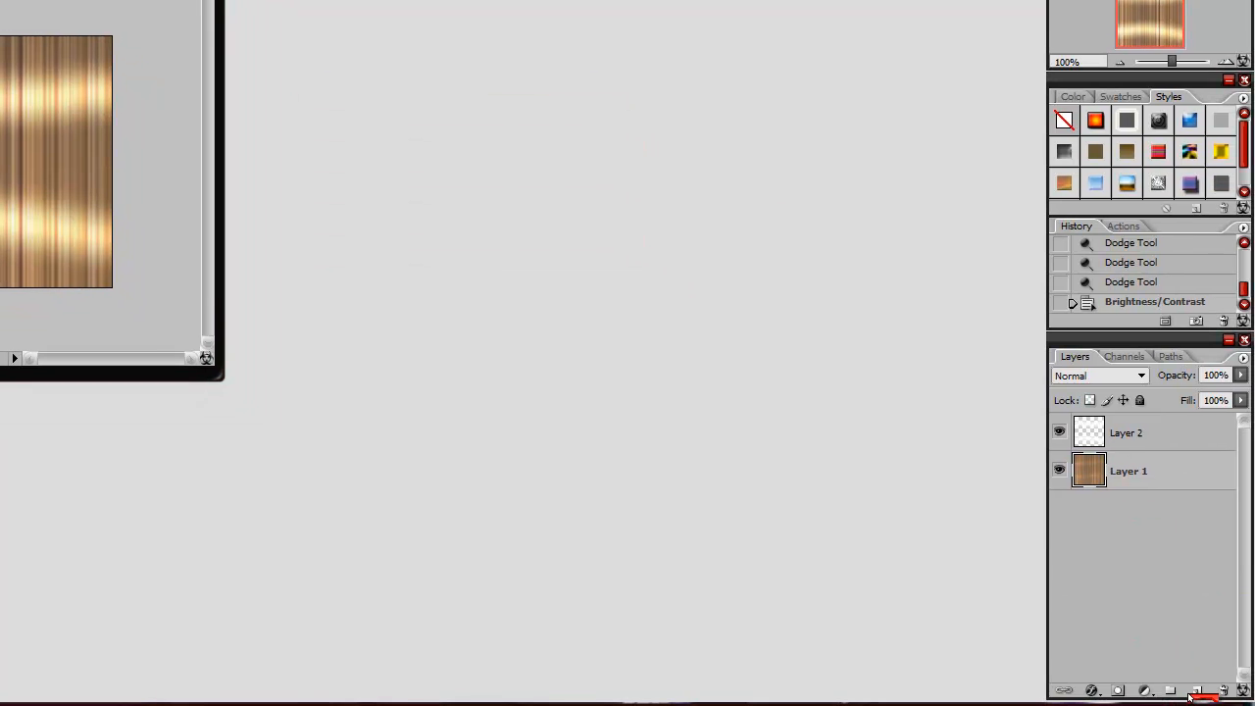
left_click(1195, 692)
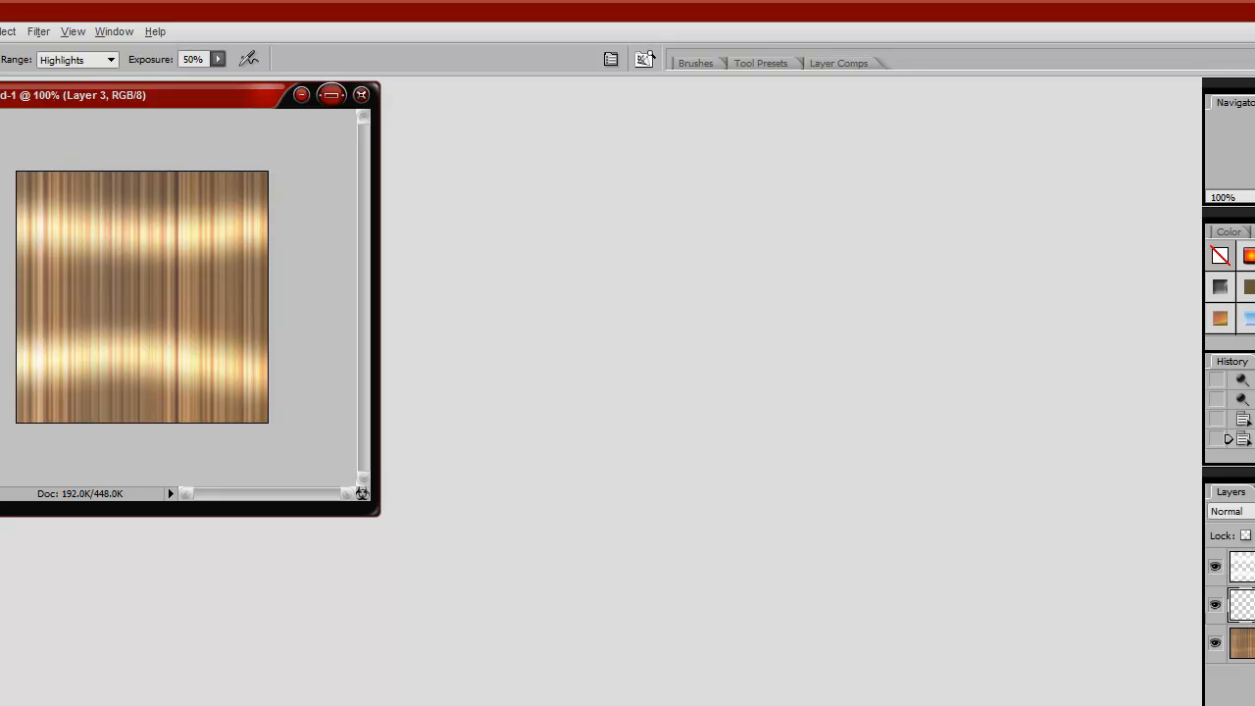
left_click_drag(665, 238, 660, 207)
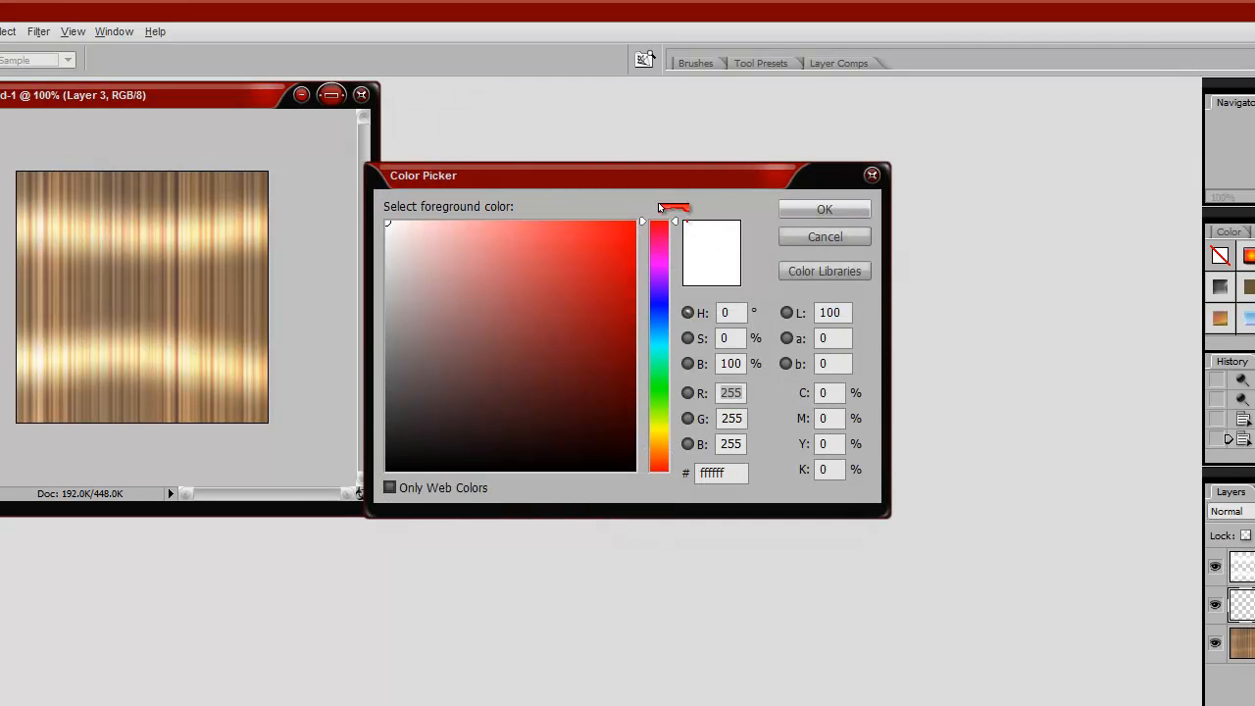
left_click(609, 347)
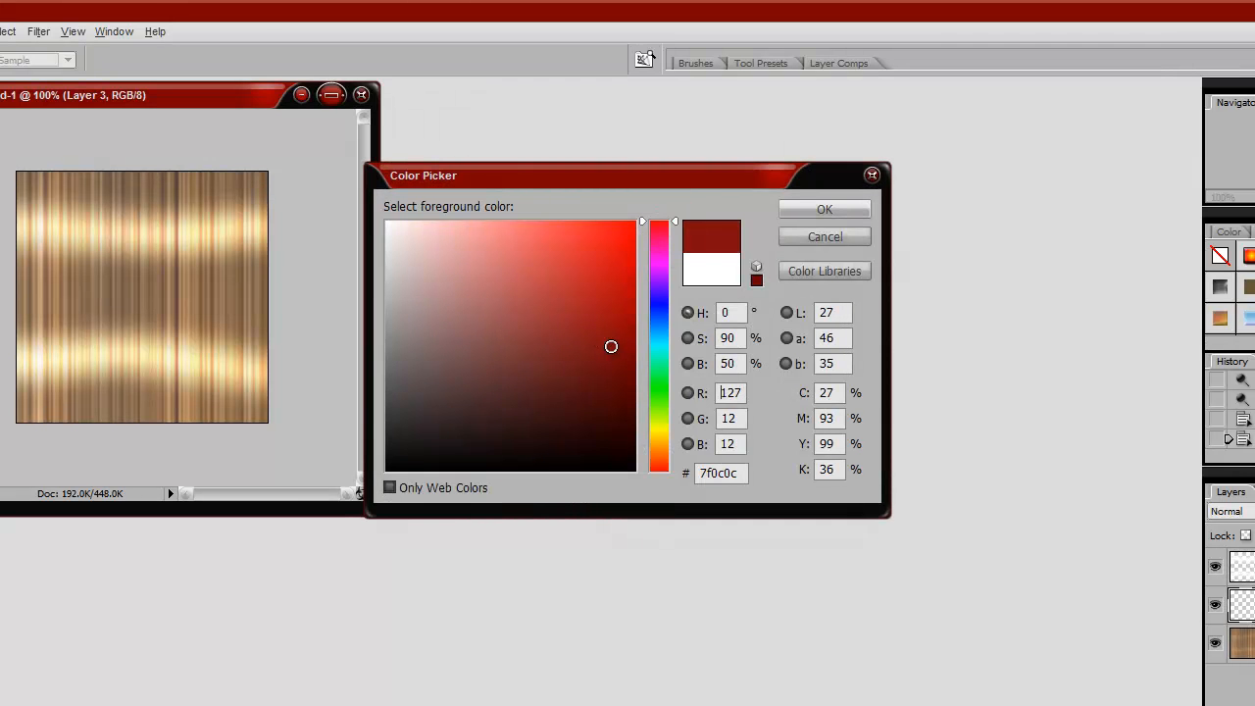
left_click(825, 209)
key("o")
key("alt+BackSpace")
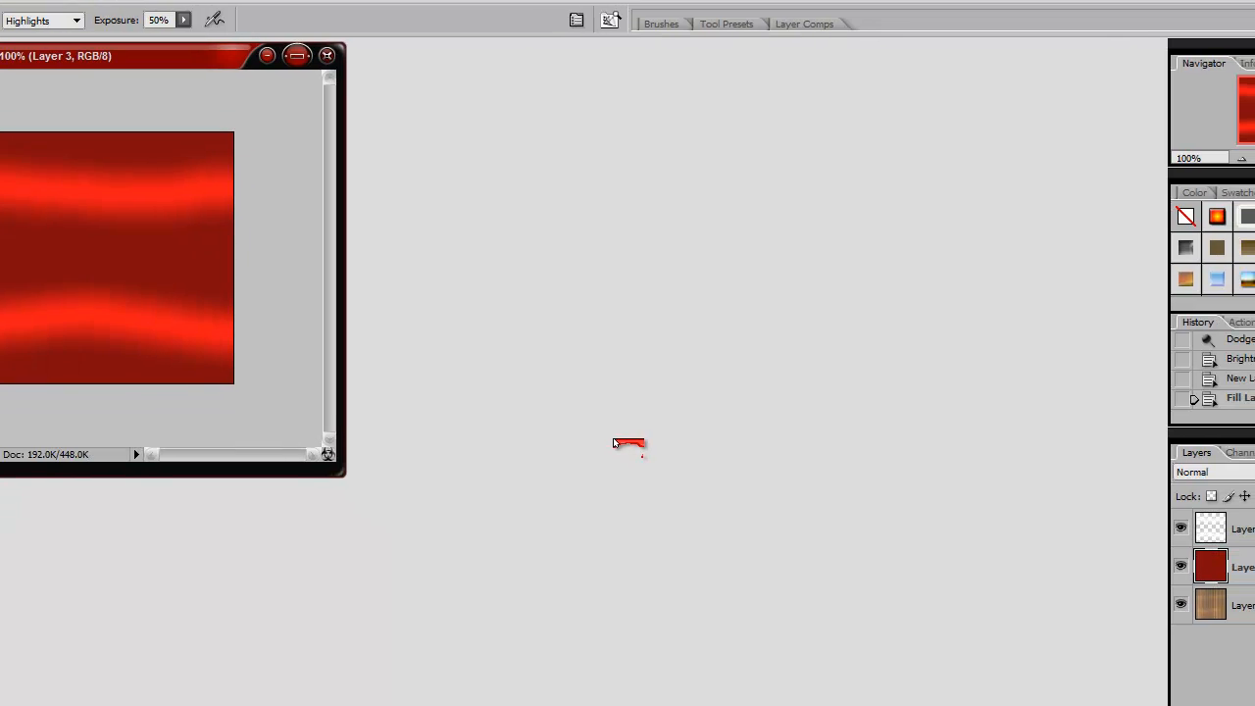
Step: Try blending modes such as Saturation, Overlay and Color Burn on the red Layer 3, and set it to Color
left_click(1099, 334)
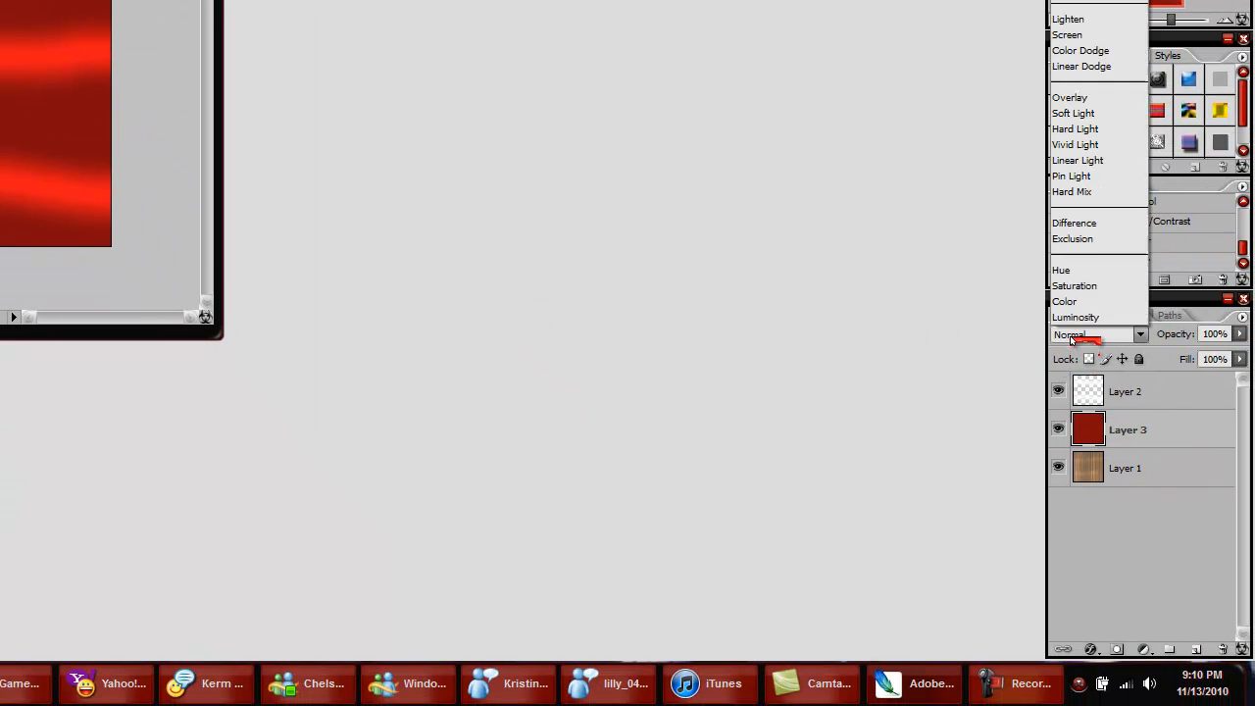
left_click(1077, 298)
key("Up")
key("Up")
key("Up")
key("Up")
key("Up")
key("Up")
key("Up")
key("Up")
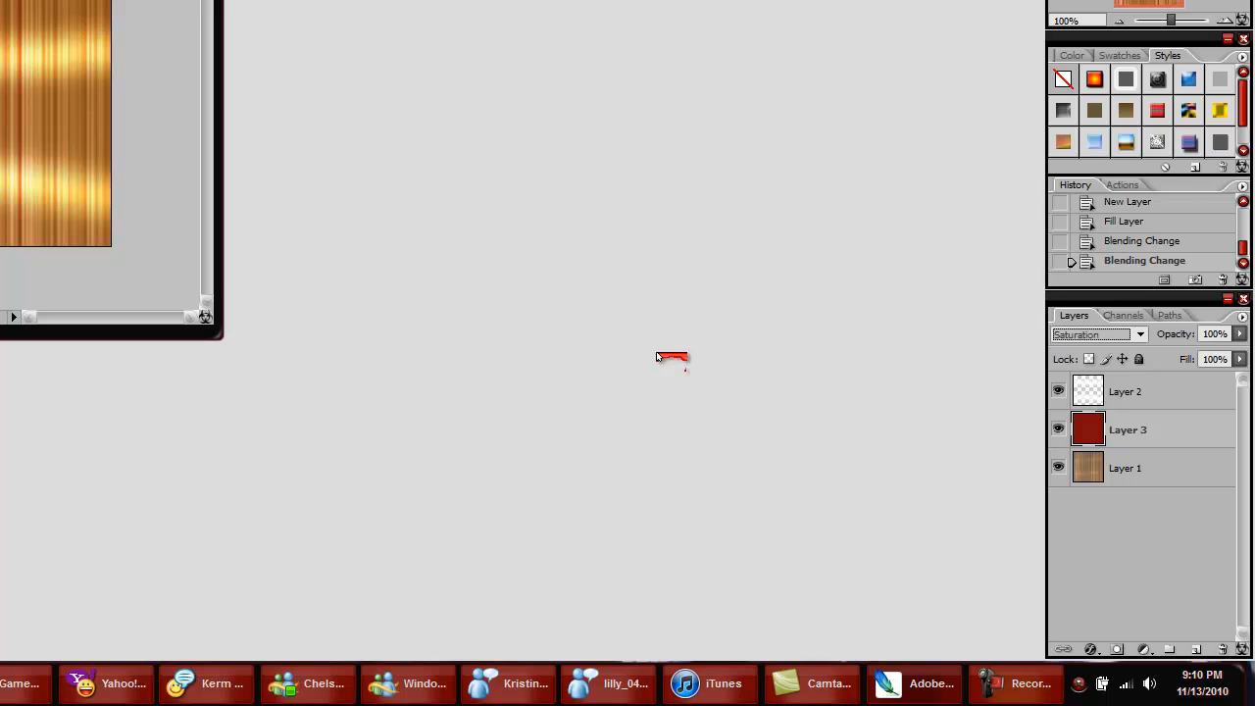
key("Up")
key("Up")
key("Up")
key("Up")
key("Up")
key("Up")
key("Up")
key("Up")
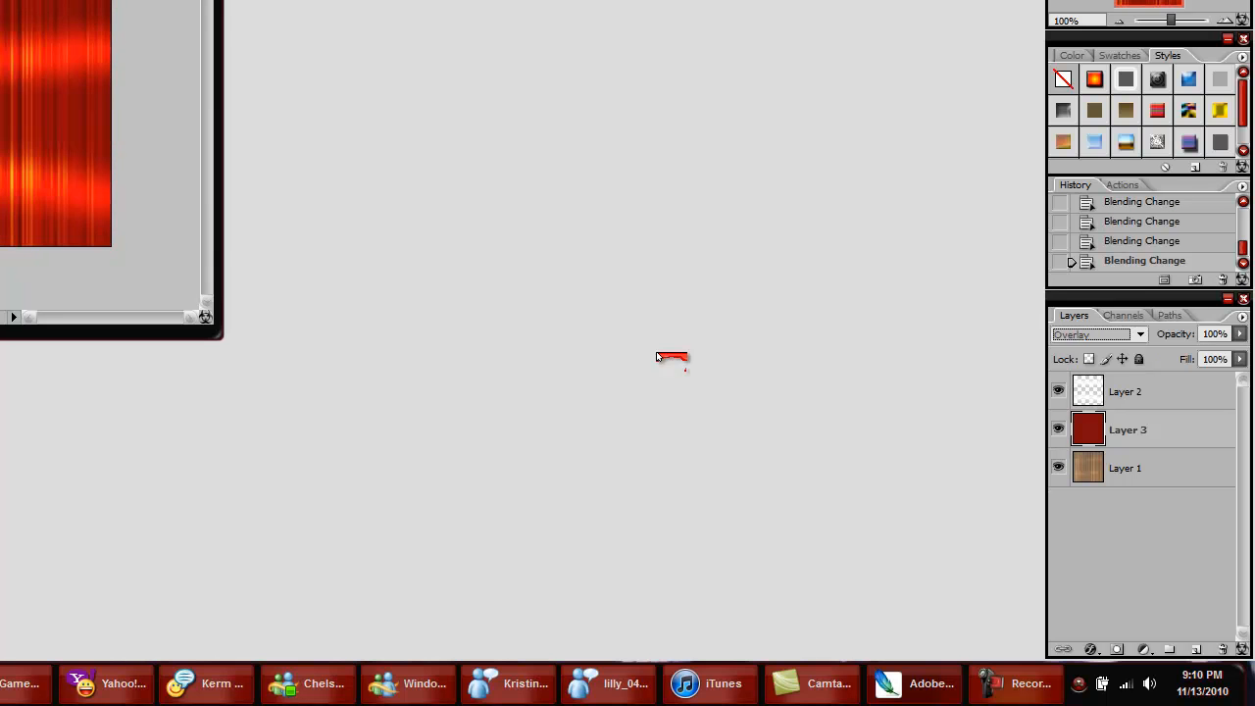
key("Up")
key("Up")
key("Up")
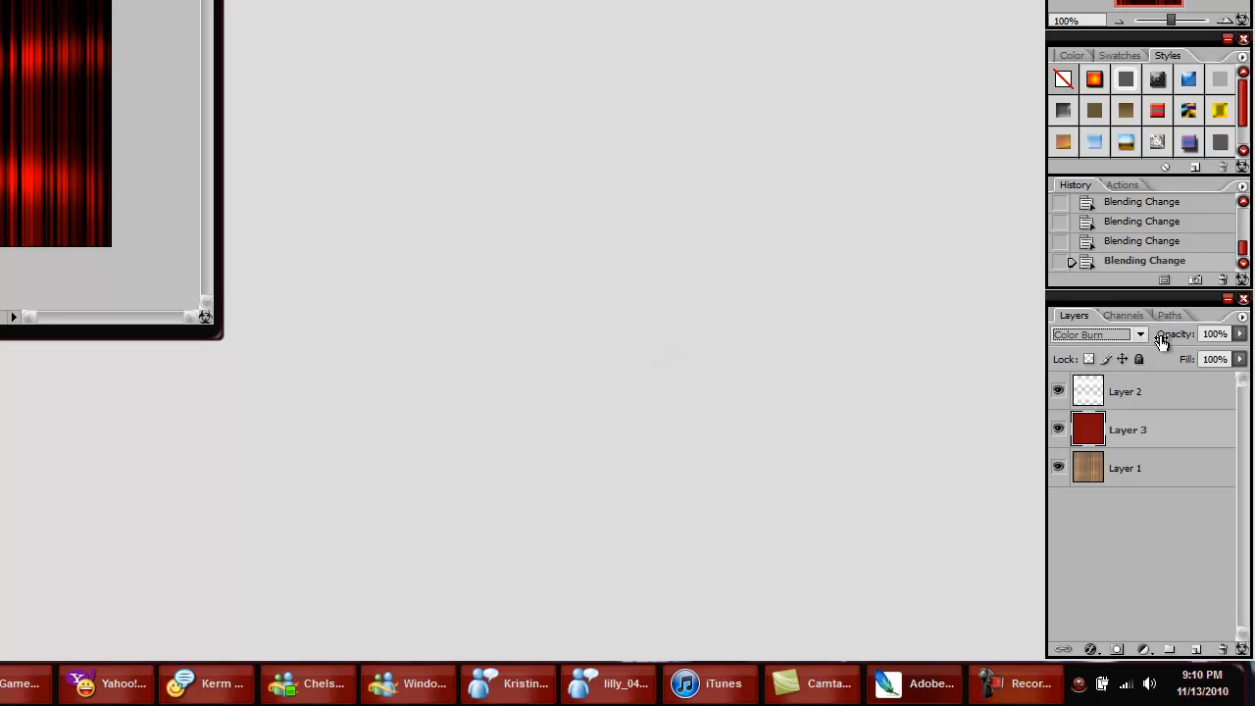
left_click(1116, 335)
left_click(1104, 304)
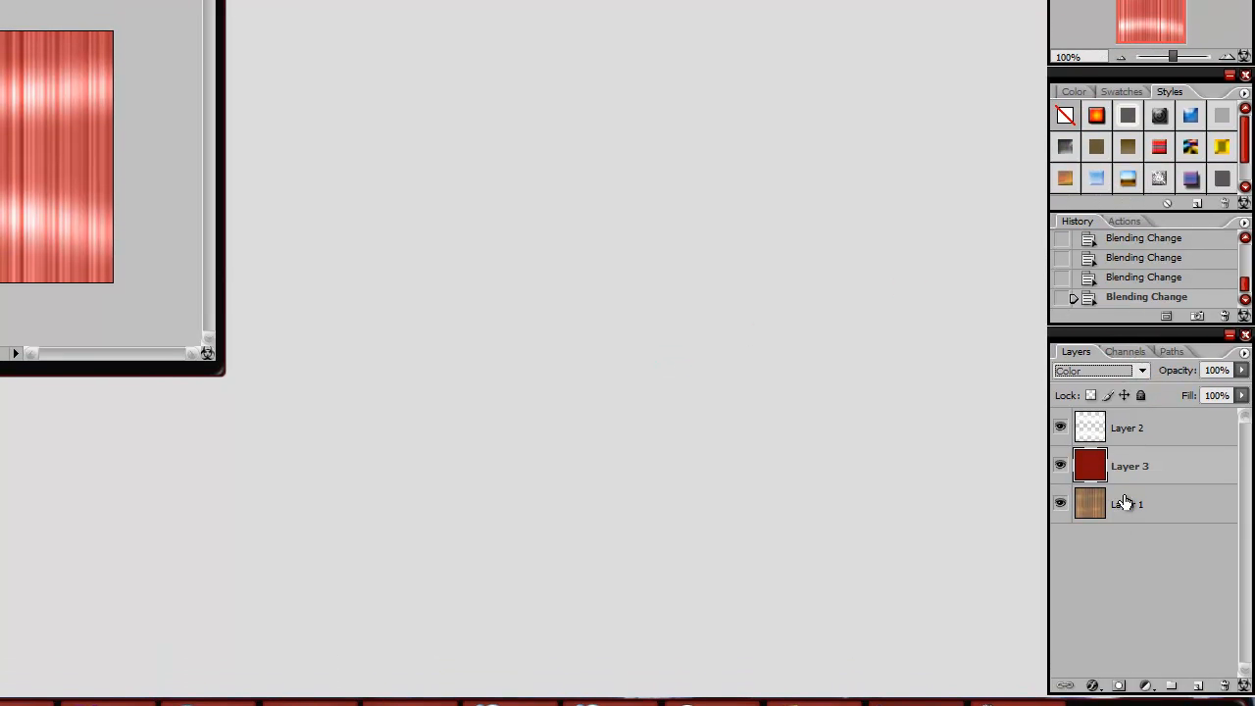
Step: Adjust Layer 1's Brightness/Contrast to brightness -2 and contrast 0
left_click(1121, 469)
key("Return")
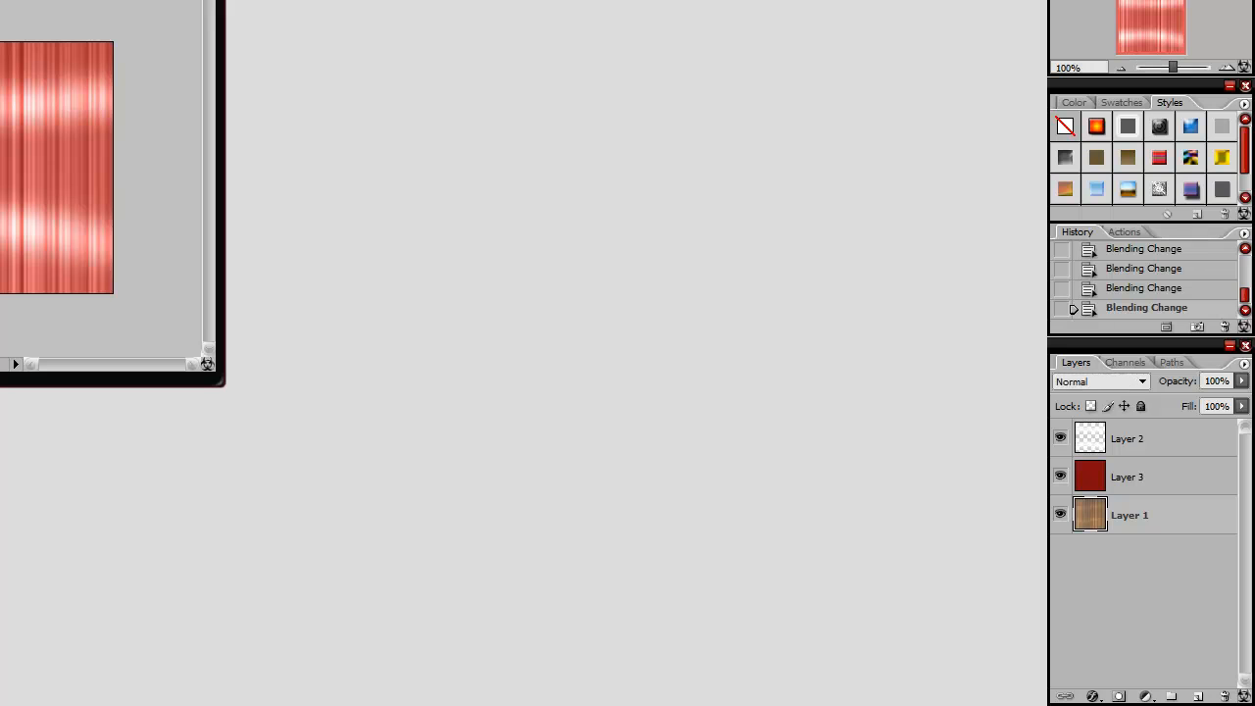
left_click(78, 31)
mouse_move(98, 79)
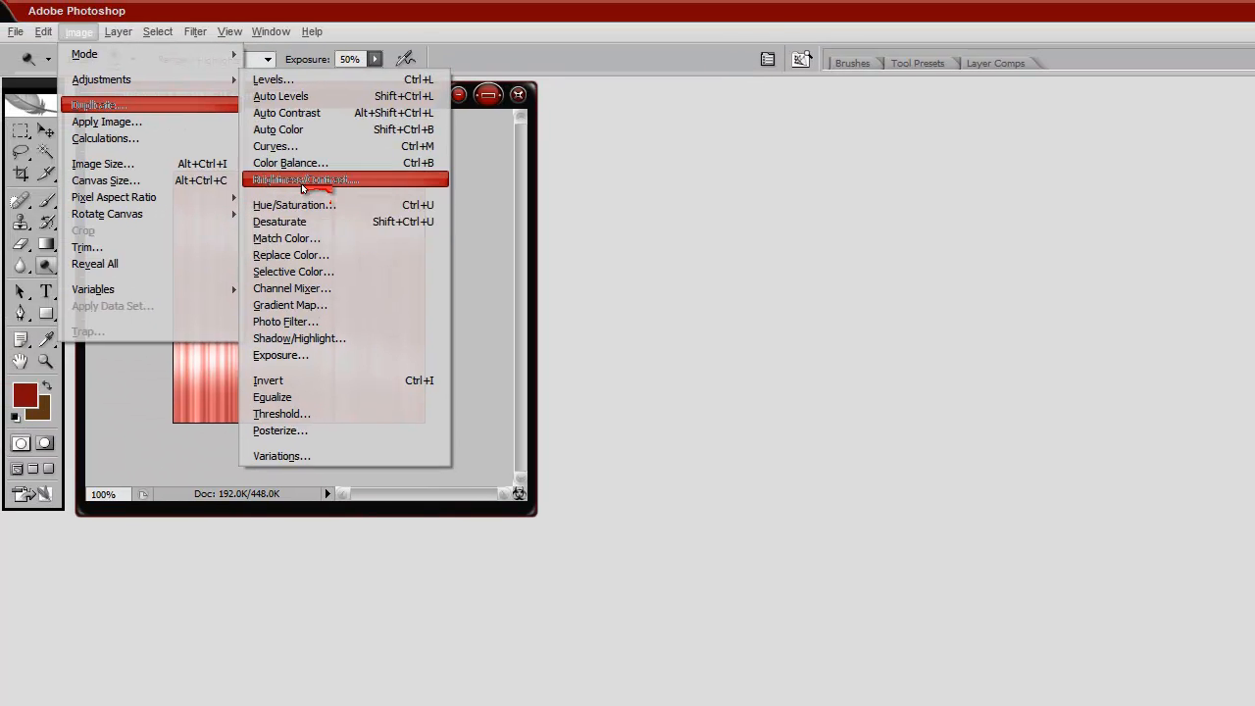
left_click(309, 181)
mouse_move(741, 299)
left_mouse_down()
mouse_move(677, 297)
mouse_move(780, 299)
mouse_move(743, 300)
left_mouse_up()
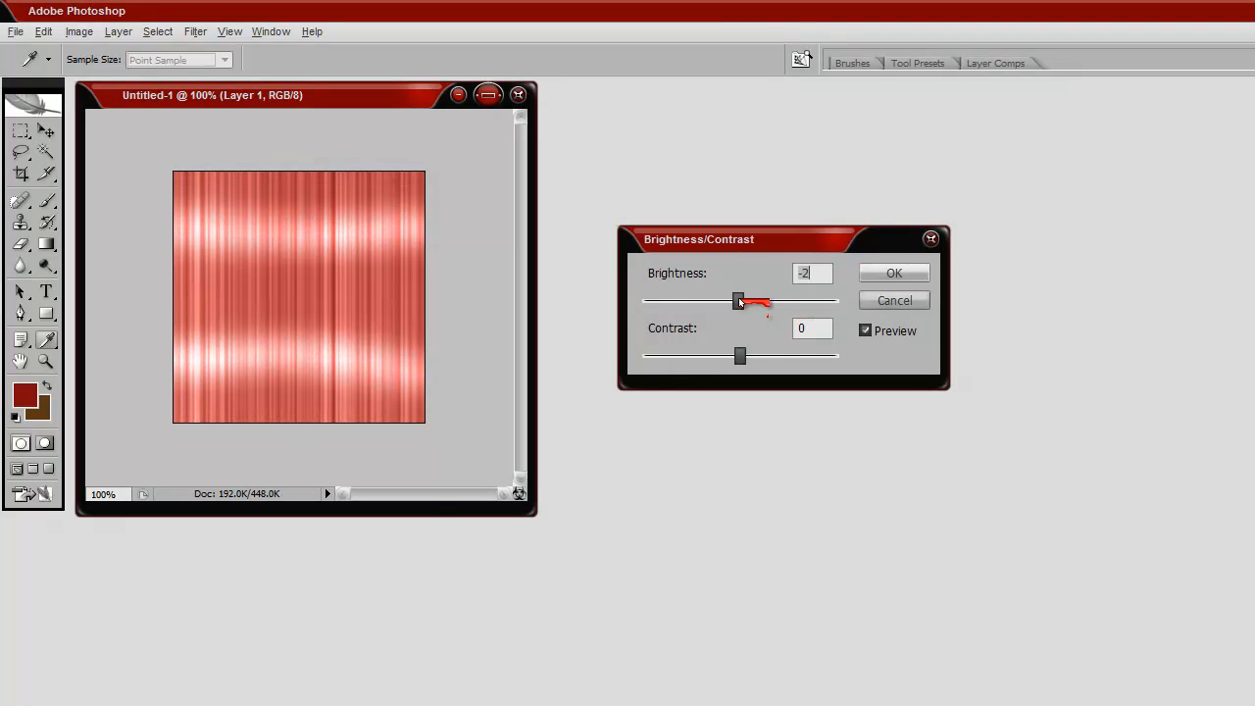
left_click(895, 274)
Step: Set the foreground colour to black and turn the red-tinted hair texture greyscale
key("o")
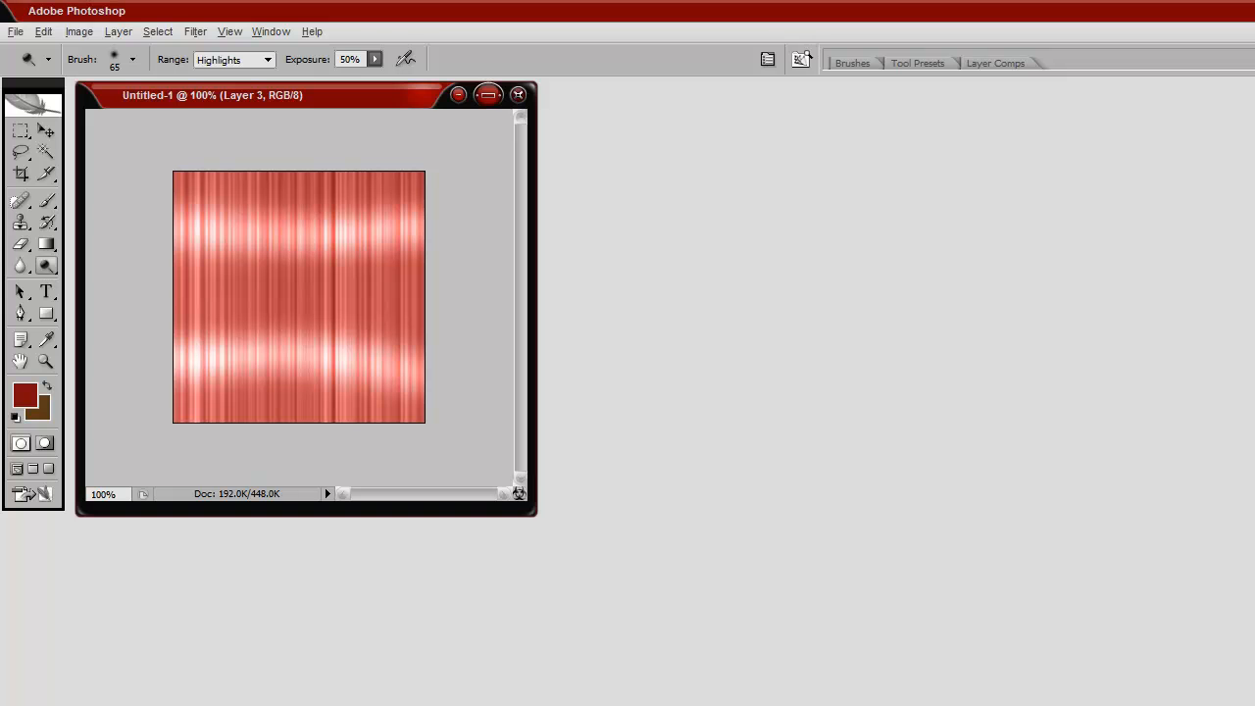
left_click(19, 395)
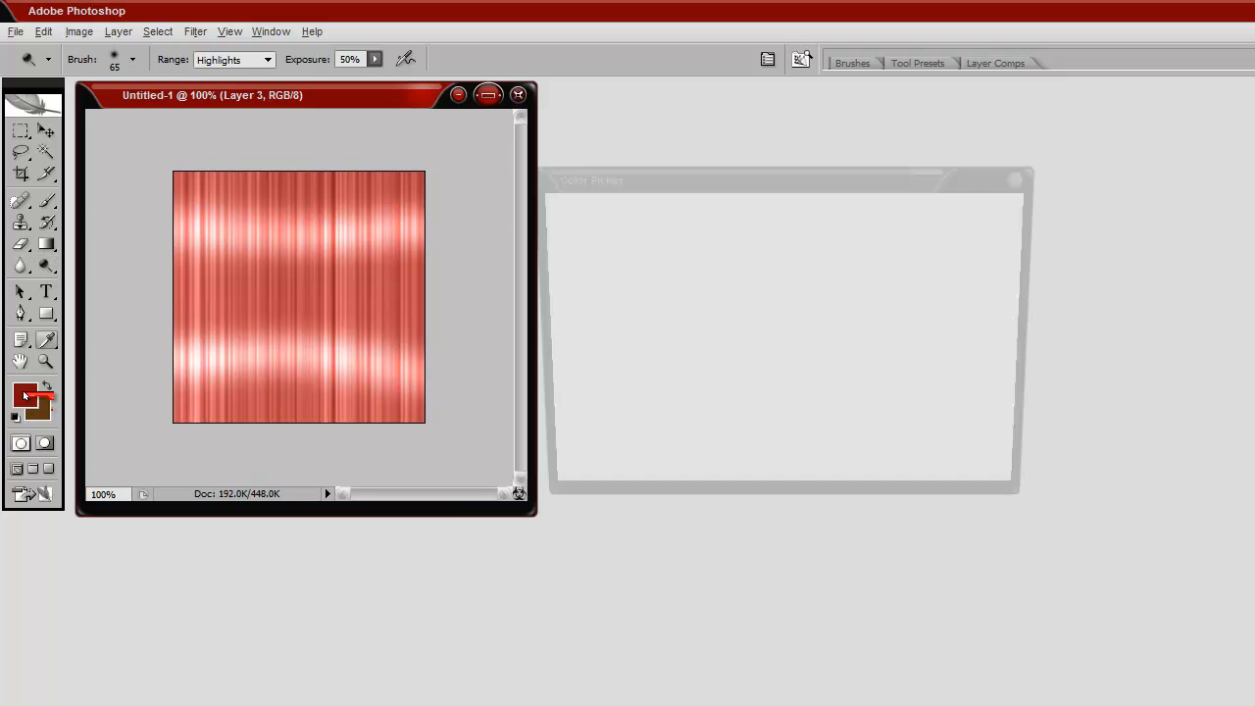
left_click_drag(697, 392, 434, 553)
left_click(992, 208)
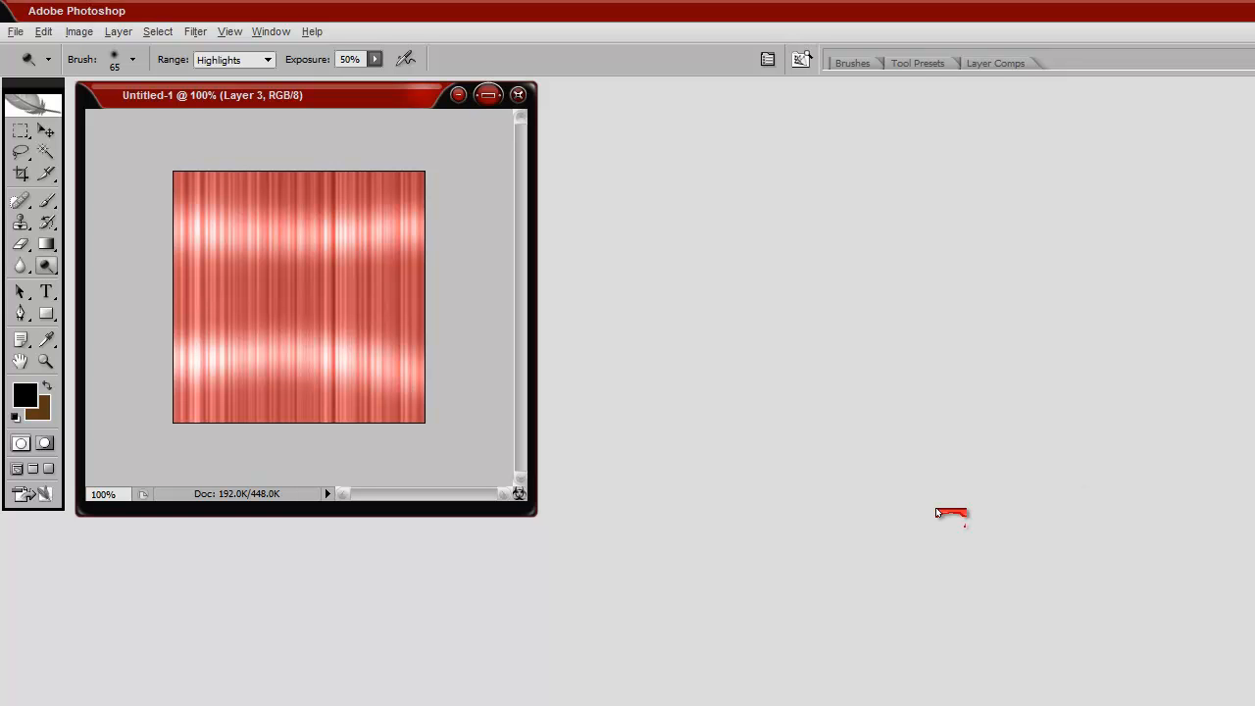
left_click(46, 152)
left_click(306, 313)
key("ctrl+d")
key("ctrl+shift+u")
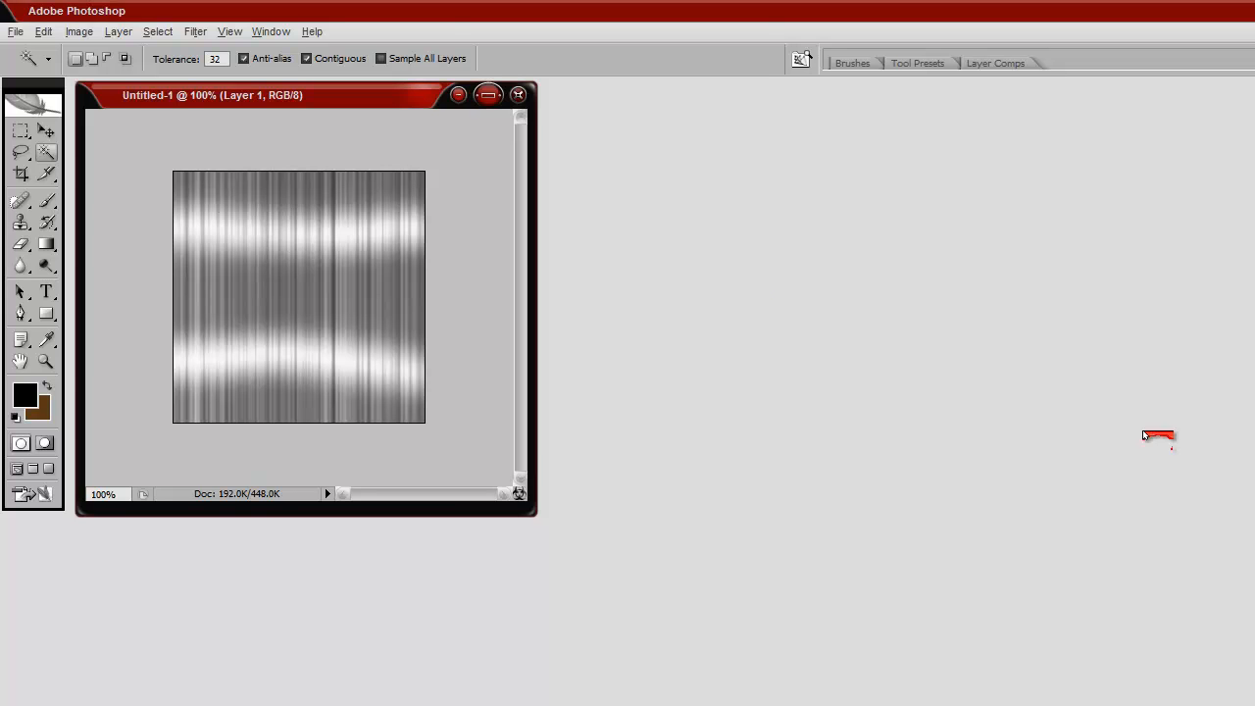
left_click(78, 32)
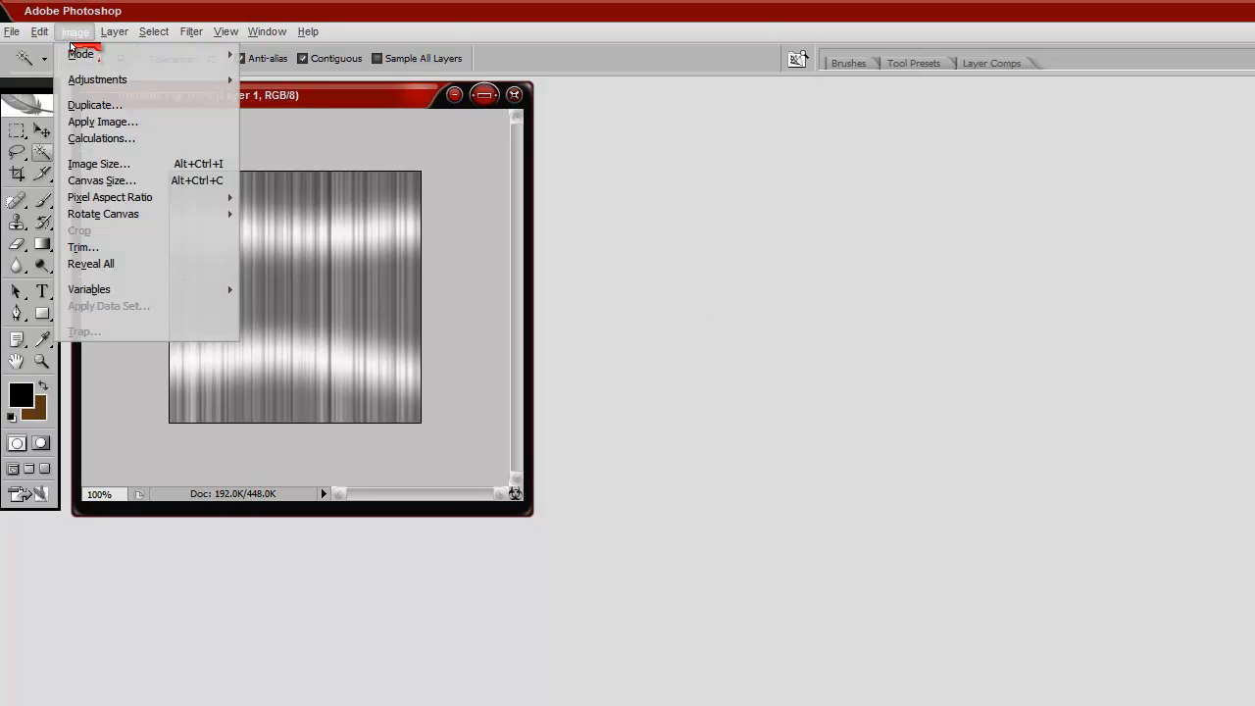
mouse_move(147, 79)
left_click(343, 181)
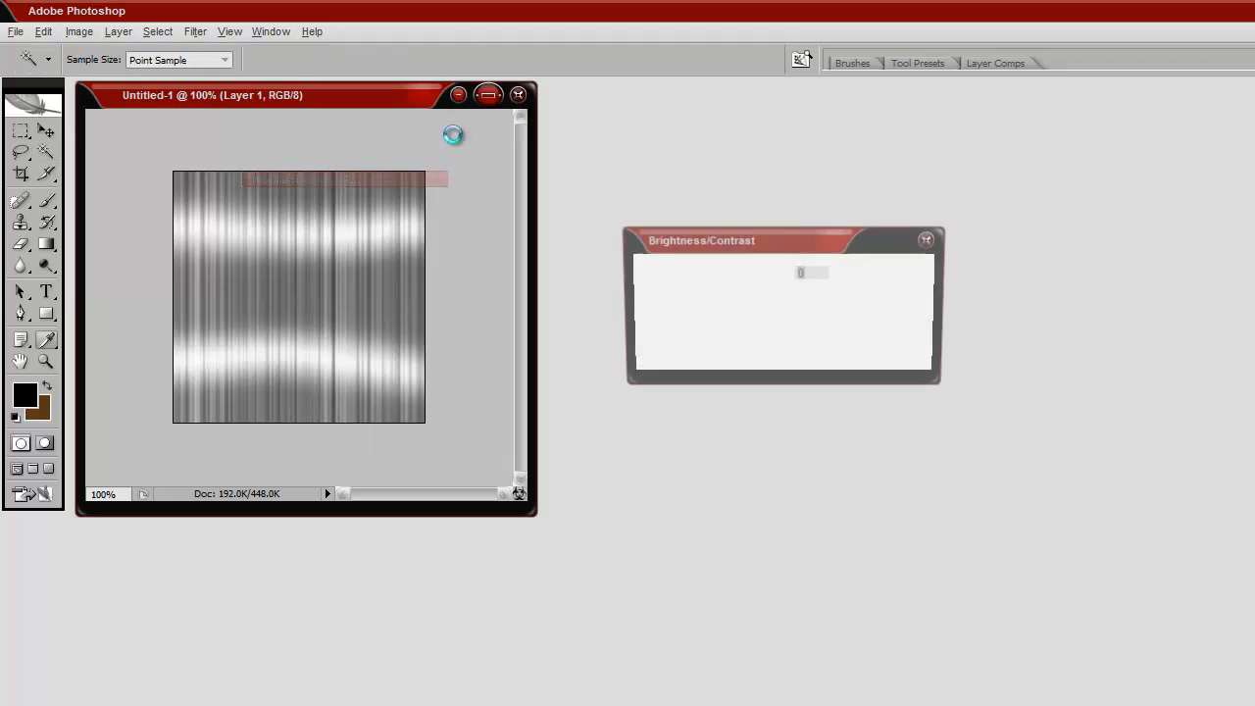
left_click_drag(742, 300, 665, 300)
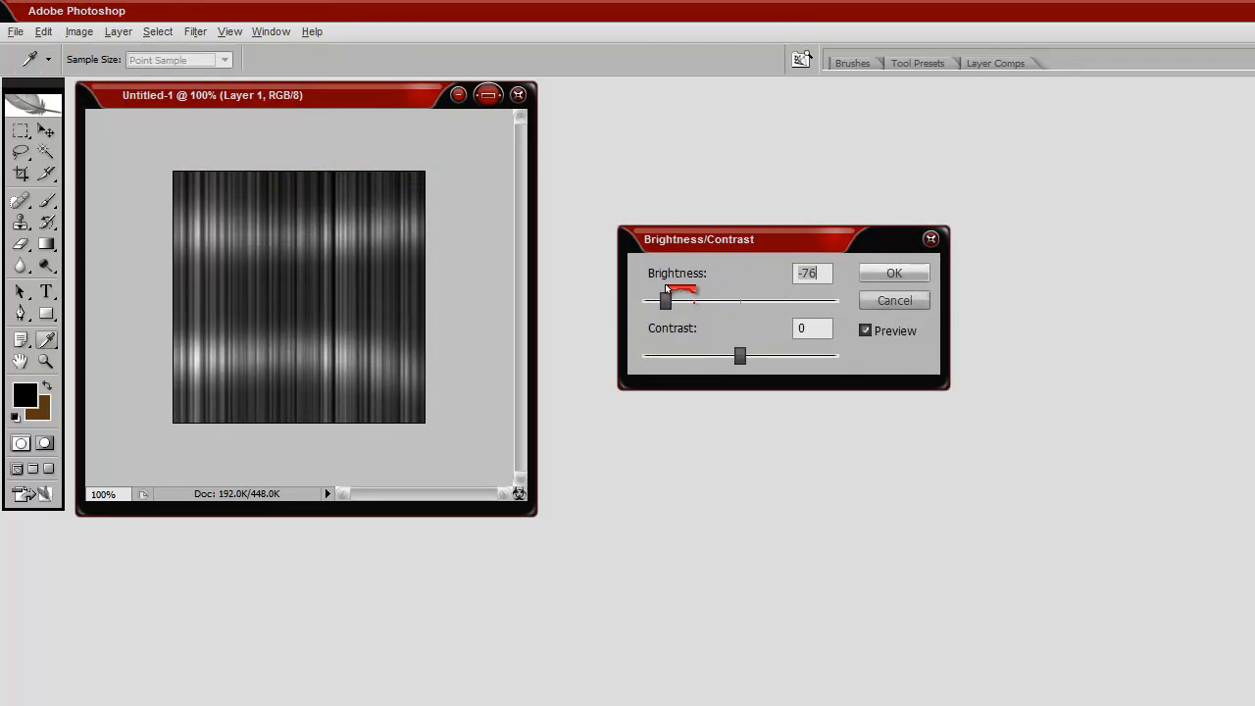
mouse_move(740, 376)
left_mouse_down()
mouse_move(678, 375)
mouse_move(788, 375)
mouse_move(760, 368)
left_mouse_up()
left_click(907, 305)
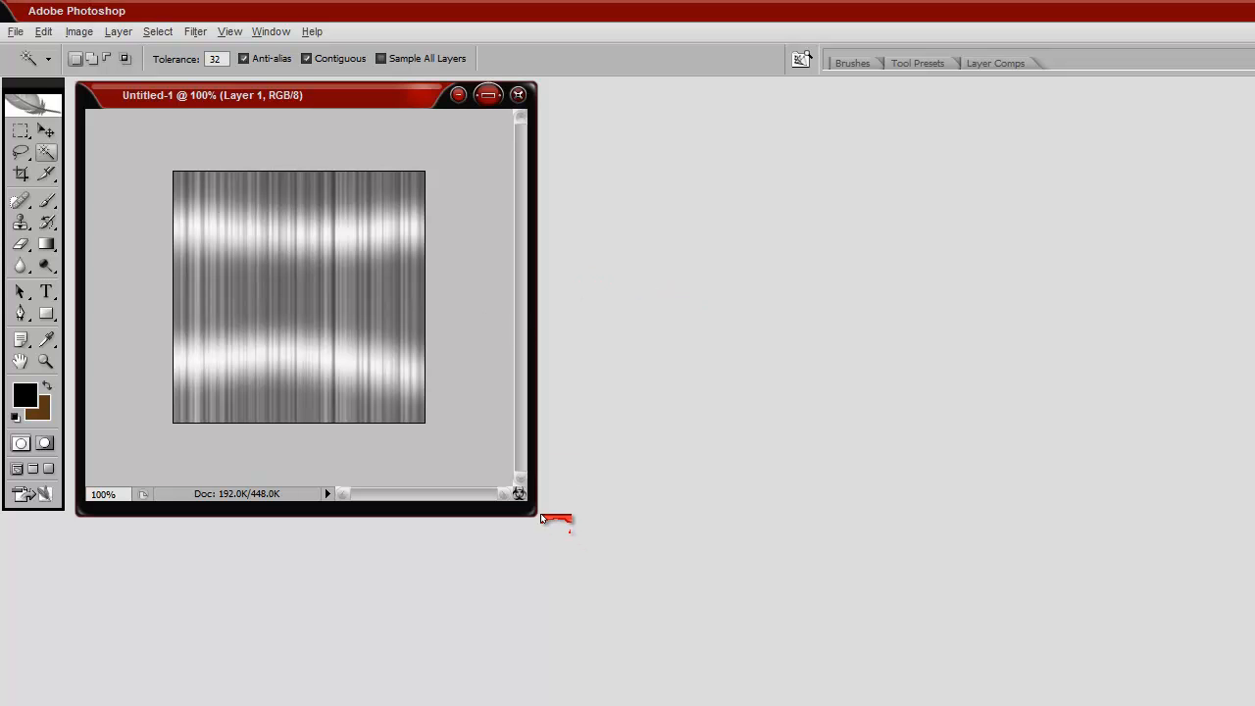
Step: Enlarge the image window around the canvas
left_click_drag(534, 513, 676, 616)
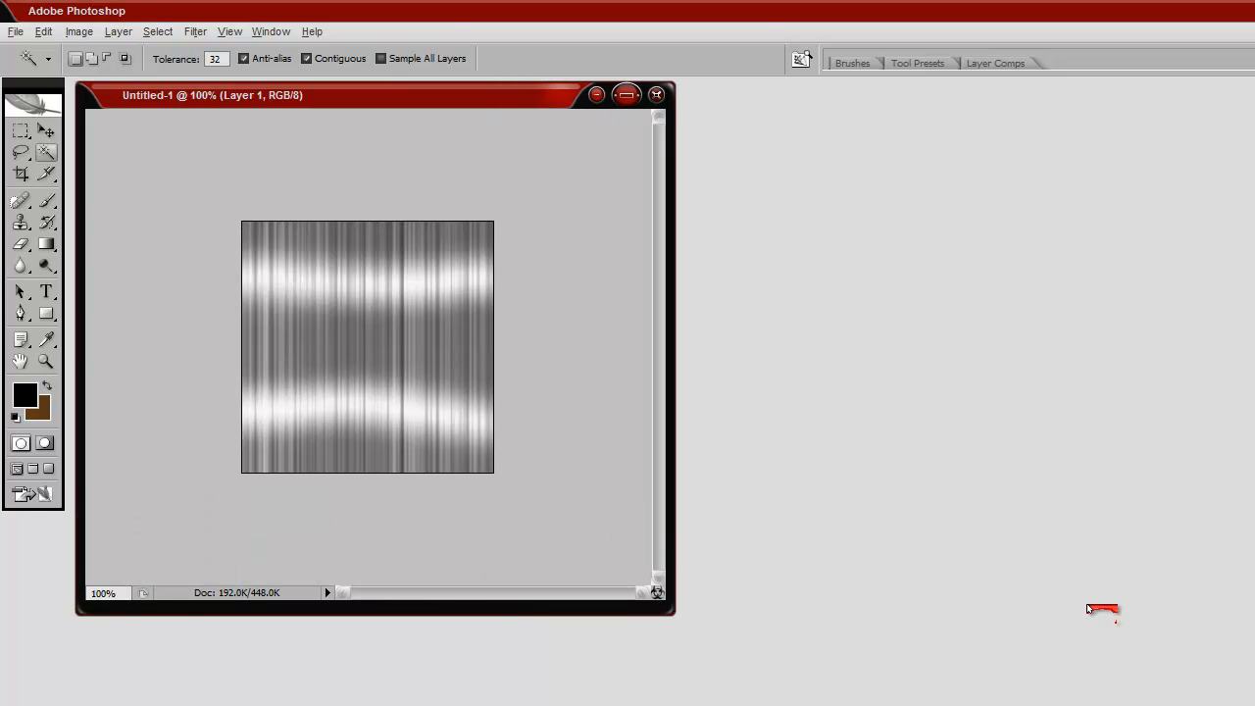